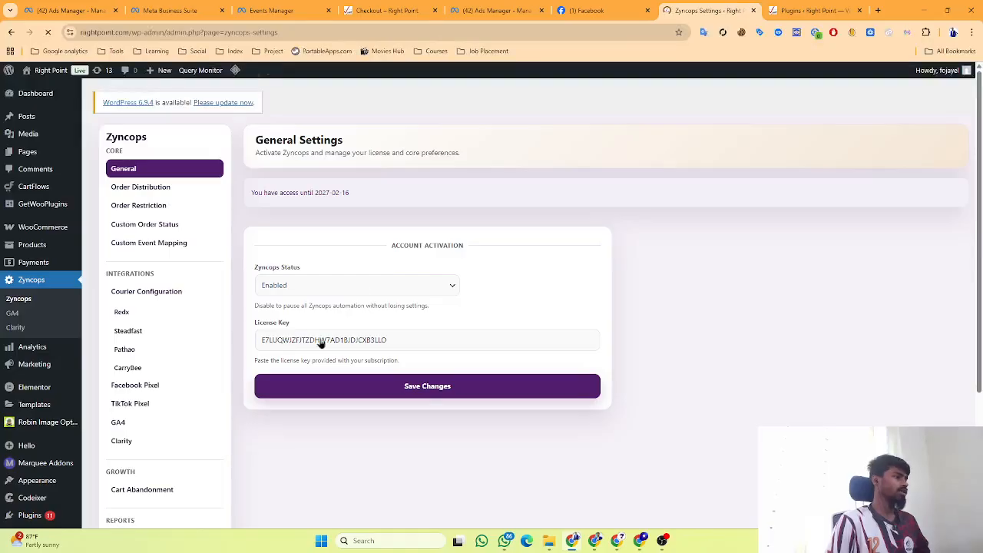
Step: Save the Zyncops account activation with the status kept at Enabled and the existing license key
{"action": "left_click", "coordinate": [325, 289]}
{"action": "left_click", "coordinate": [326, 292]}
{"action": "left_click", "coordinate": [384, 340]}
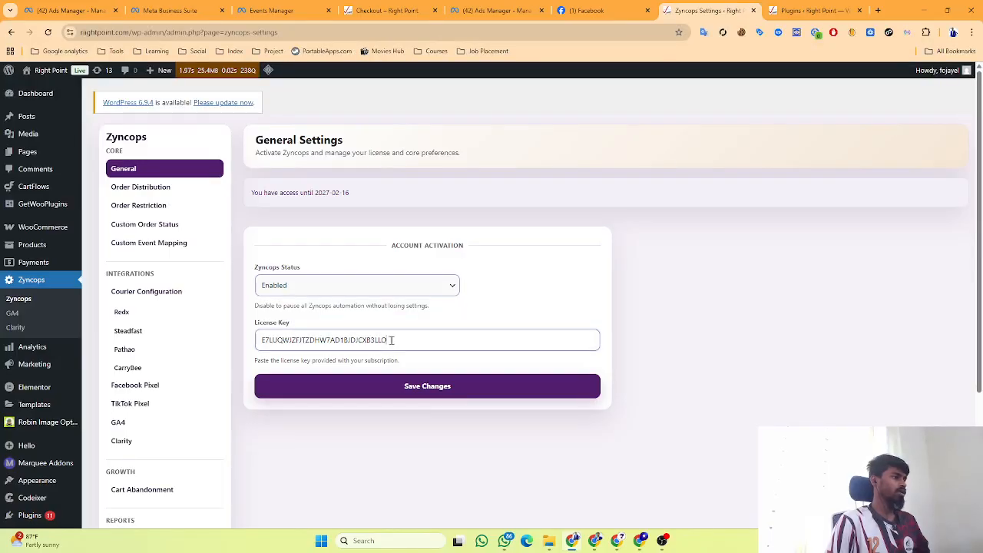
{"action": "double_click", "coordinate": [389, 340]}
{"action": "left_click", "coordinate": [449, 387]}
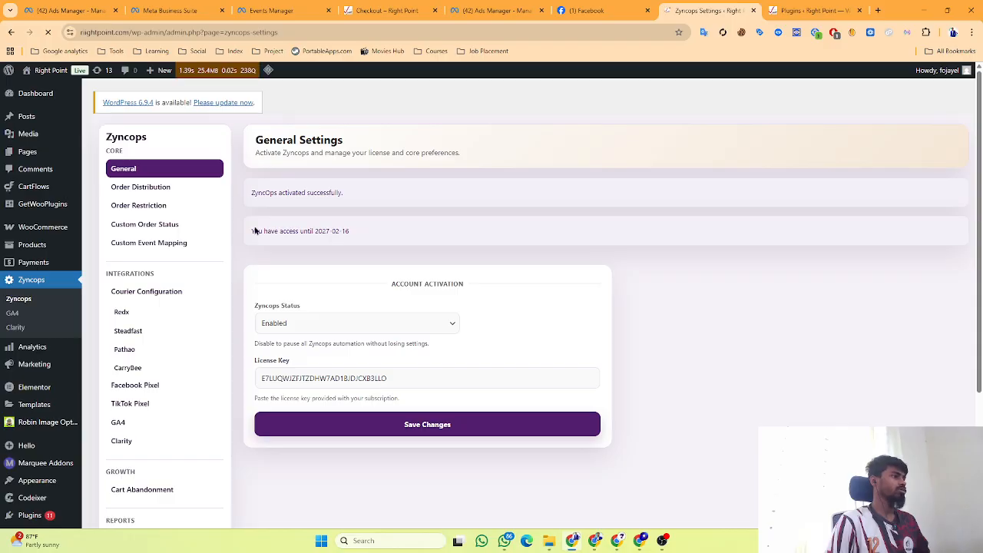
Step: Check the license access expiry date on the General Settings page
{"action": "left_click_drag", "start_coordinate": [252, 231], "coordinate": [355, 234]}
{"action": "left_click", "coordinate": [357, 237]}
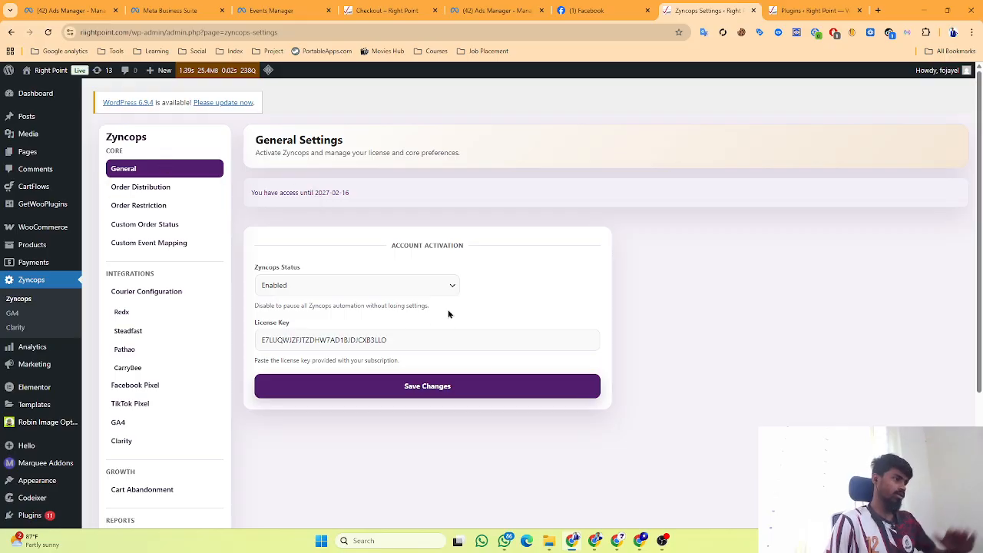
{"action": "scroll", "coordinate": [253, 275], "scroll_direction": "down", "scroll_amount": 1}
{"action": "scroll", "coordinate": [246, 268], "scroll_direction": "up", "scroll_amount": 1}
Step: Save the Order Distribution configuration with Auto mode and a salary of 150 per completed order, and check the team members' salary figures
{"action": "left_click", "coordinate": [146, 191]}
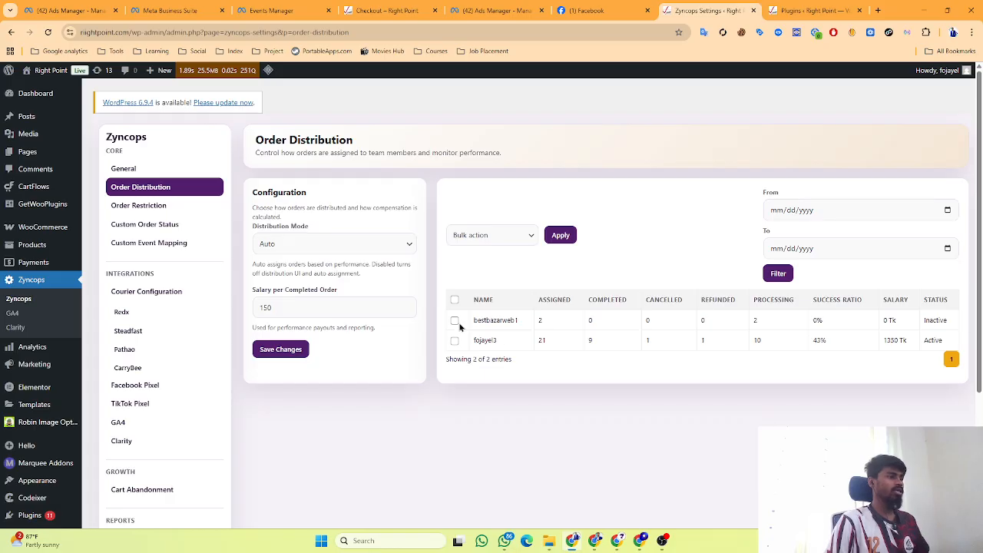
{"action": "left_click", "coordinate": [329, 251]}
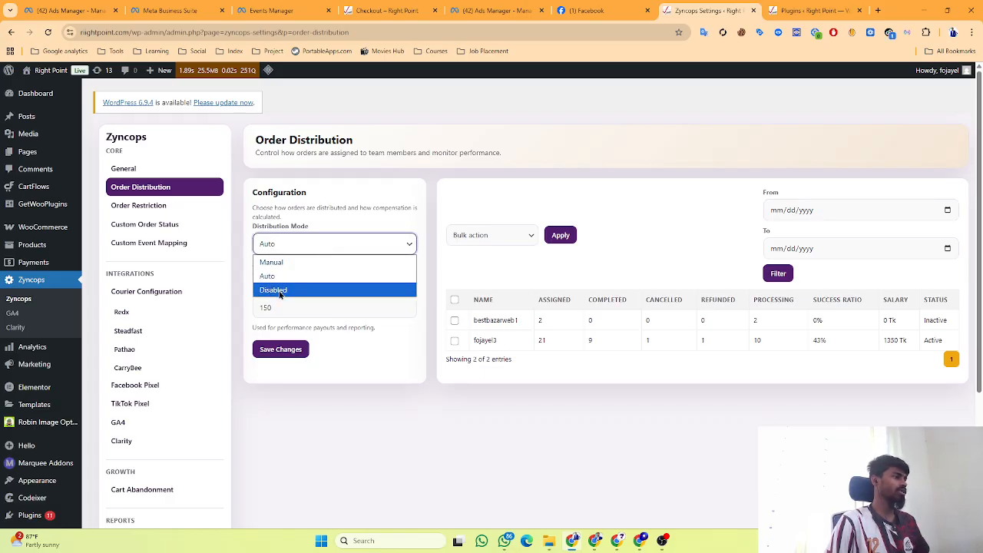
{"action": "left_click", "coordinate": [251, 267]}
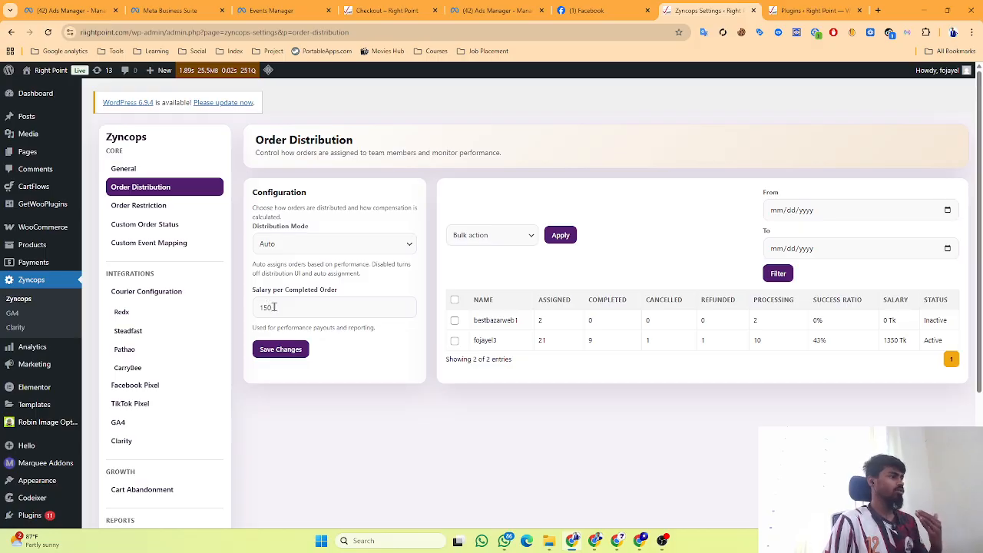
{"action": "left_click", "coordinate": [274, 306]}
{"action": "double_click", "coordinate": [274, 306]}
{"action": "left_click", "coordinate": [290, 307]}
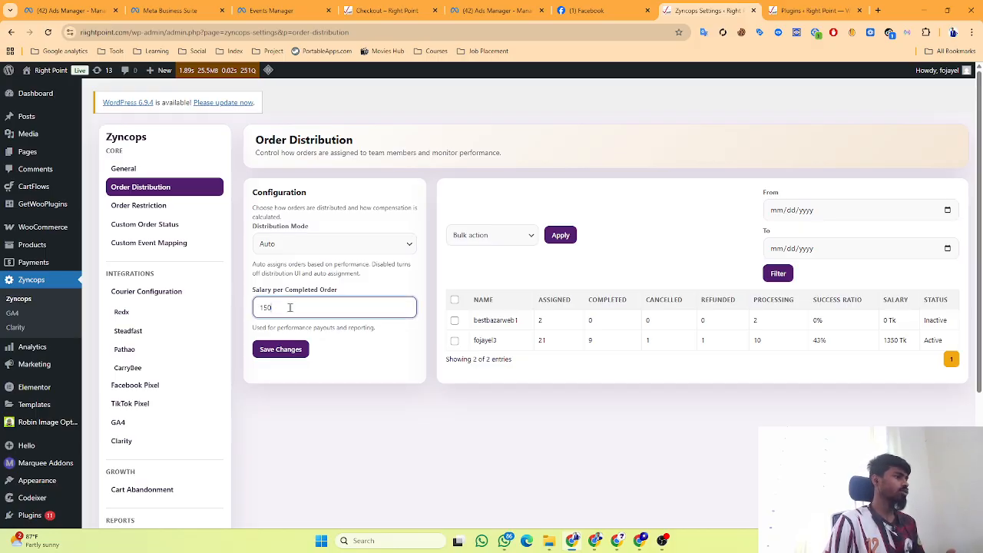
{"action": "left_click", "coordinate": [264, 348]}
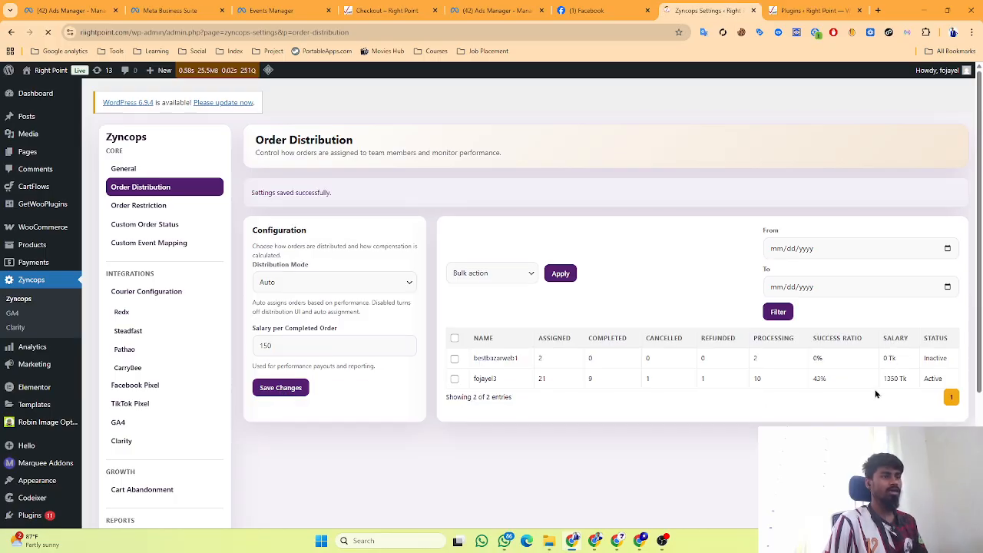
{"action": "left_click_drag", "start_coordinate": [884, 380], "coordinate": [910, 390]}
{"action": "left_click", "coordinate": [891, 380]}
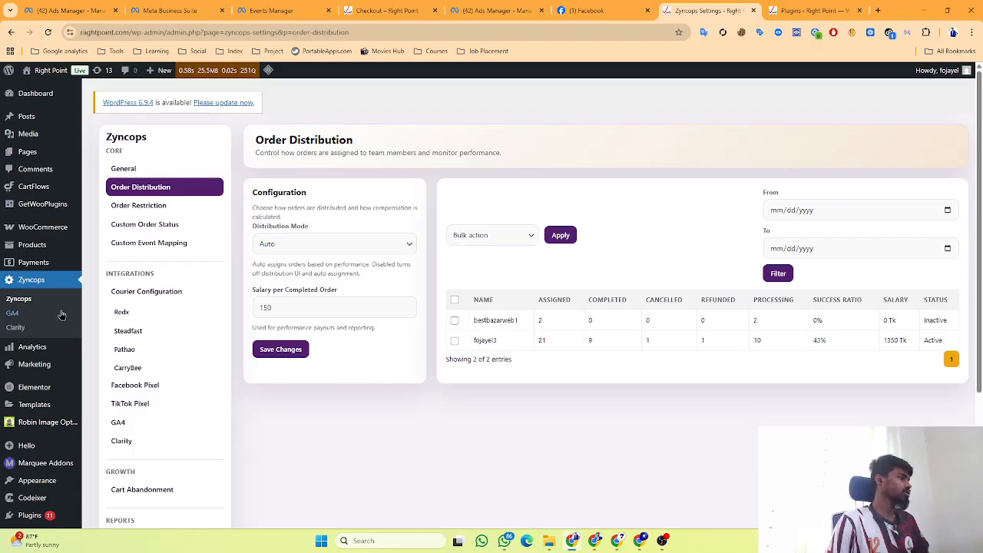
Step: Open the WooCommerce orders in a new browser tab and assign the second listed order to the active team member, staying on the page
{"action": "mouse_move", "coordinate": [43, 229]}
{"action": "right_click", "coordinate": [141, 252]}
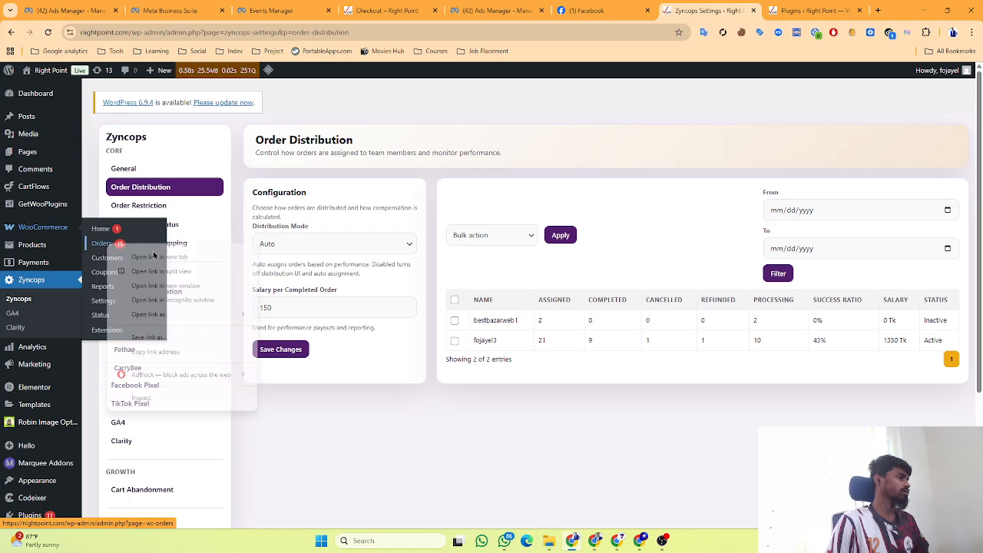
{"action": "left_click", "coordinate": [146, 256]}
{"action": "left_click", "coordinate": [796, 11]}
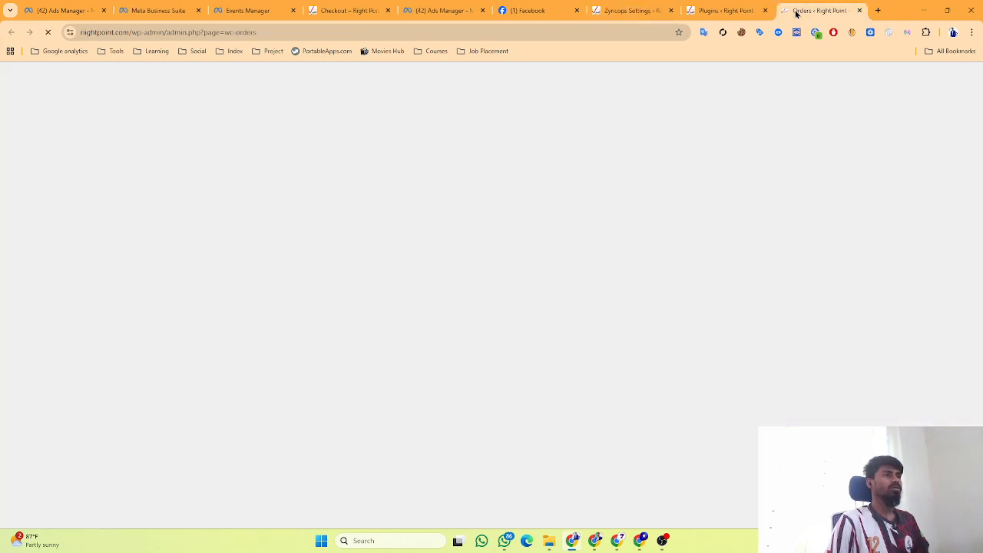
{"action": "left_click", "coordinate": [524, 284]}
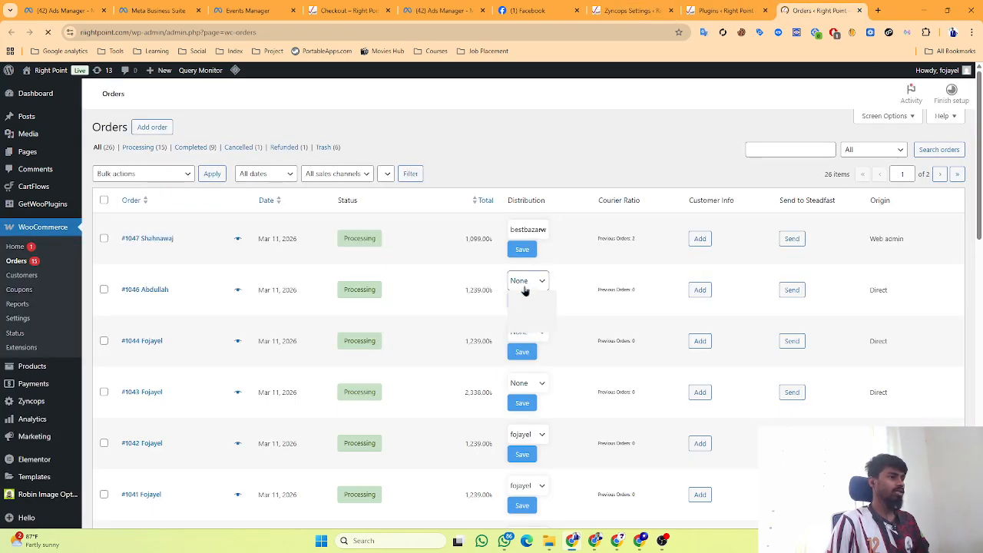
{"action": "left_click", "coordinate": [521, 341]}
{"action": "left_click", "coordinate": [524, 316]}
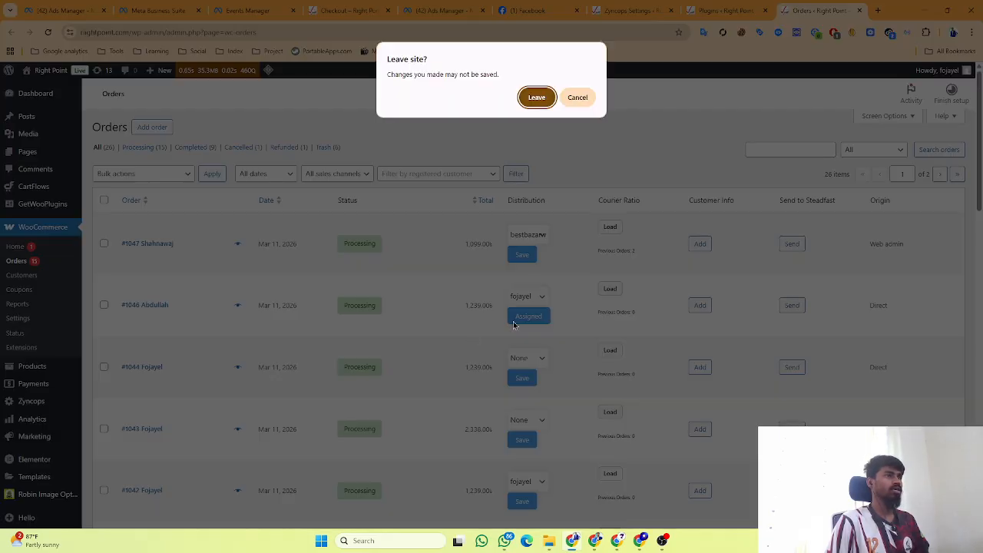
{"action": "left_click", "coordinate": [580, 99]}
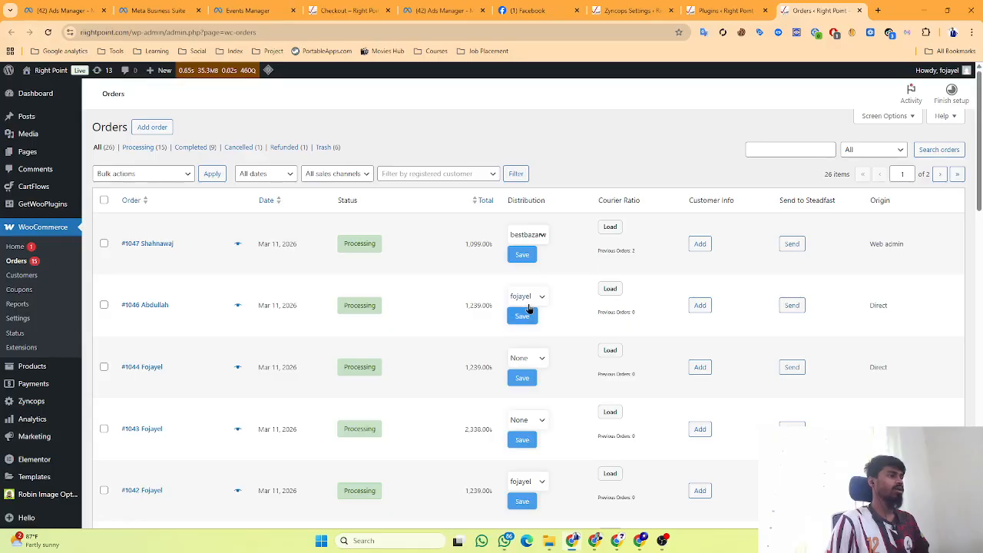
Step: Go back to the Zyncops settings and examine the Order Restriction status and Restriction Method options
{"action": "left_click", "coordinate": [634, 10]}
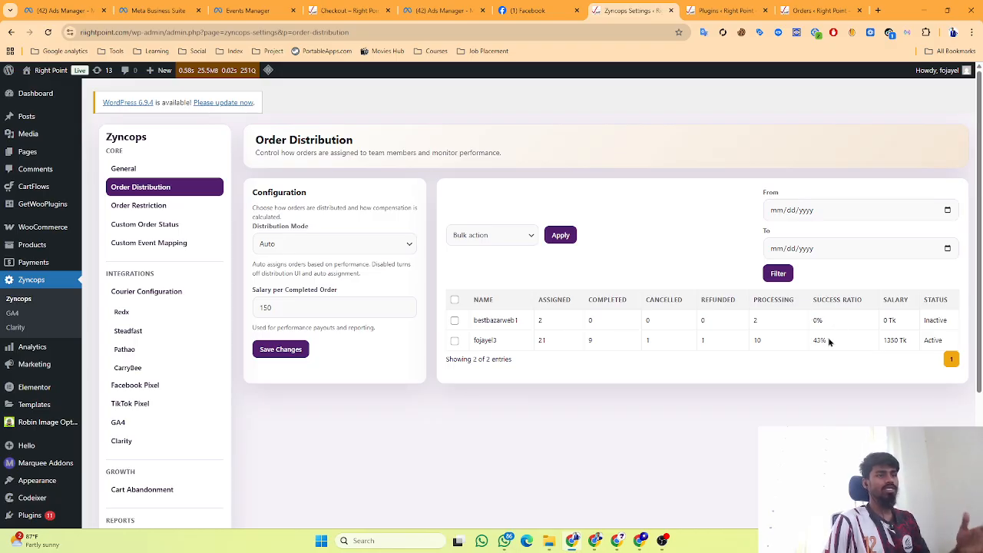
{"action": "left_click", "coordinate": [159, 214]}
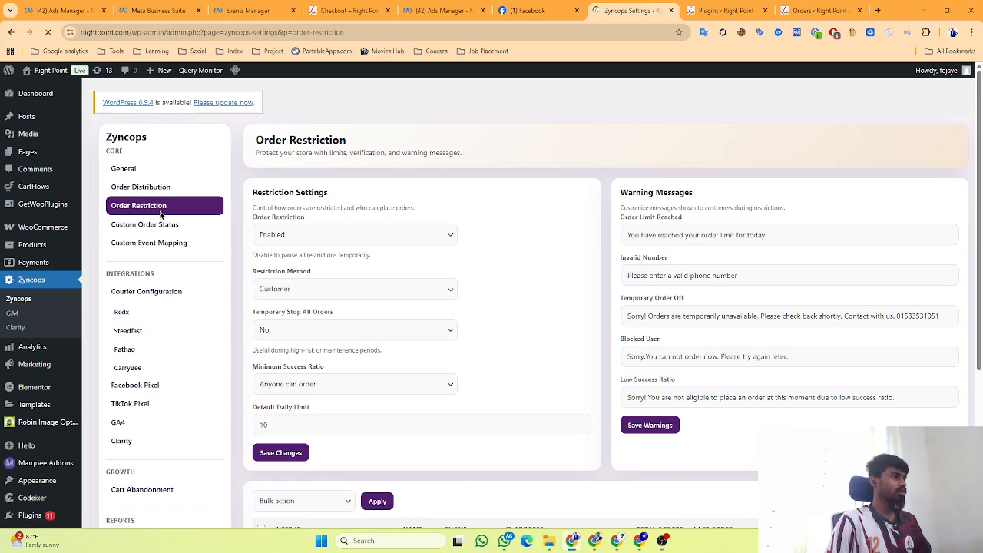
{"action": "left_click", "coordinate": [333, 236]}
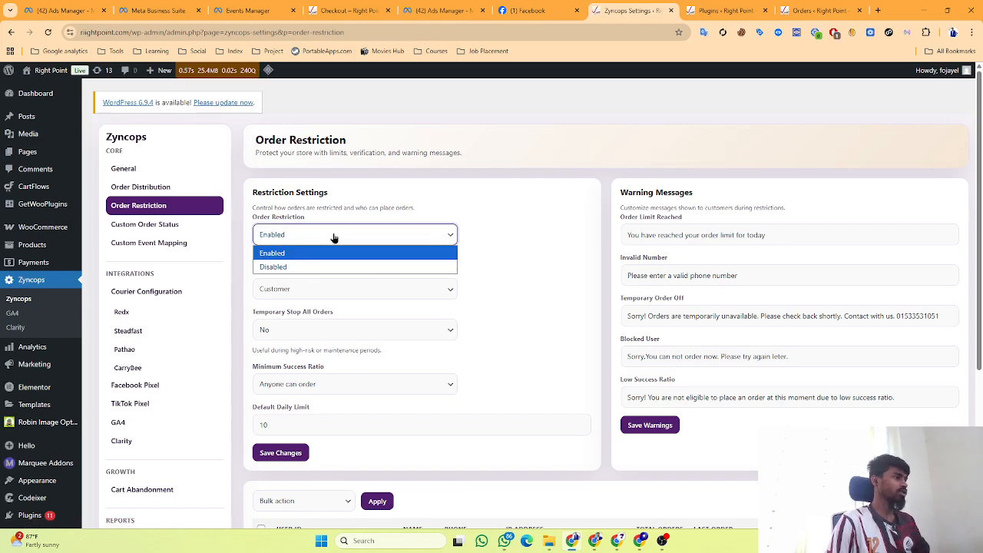
{"action": "left_click", "coordinate": [506, 255]}
{"action": "scroll", "coordinate": [508, 256], "scroll_direction": "down", "scroll_amount": 1}
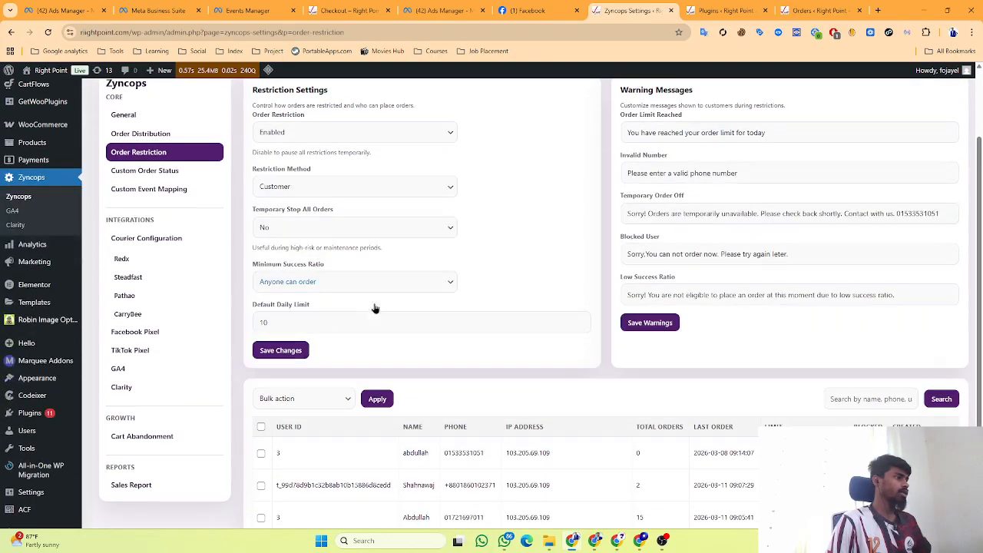
{"action": "left_click", "coordinate": [275, 188]}
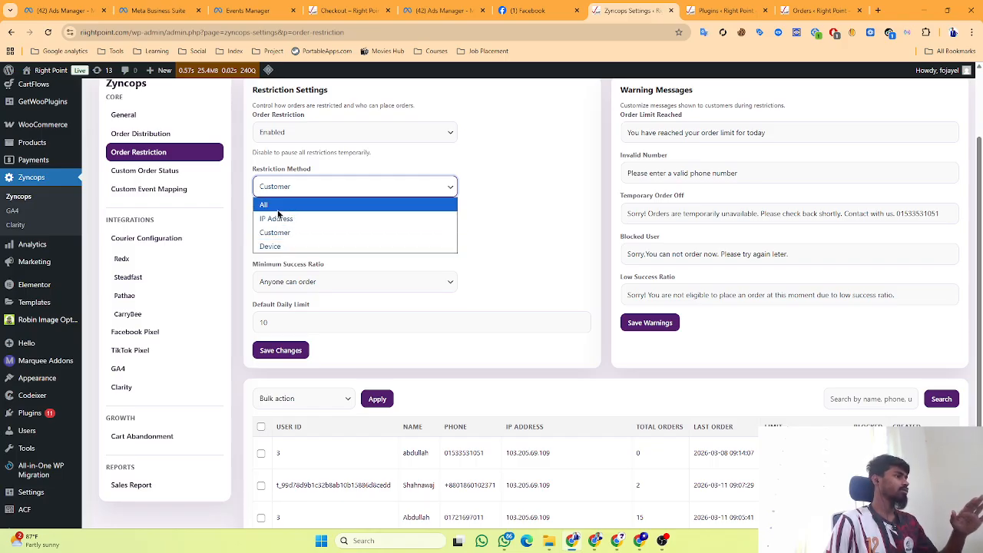
{"action": "left_click", "coordinate": [503, 213]}
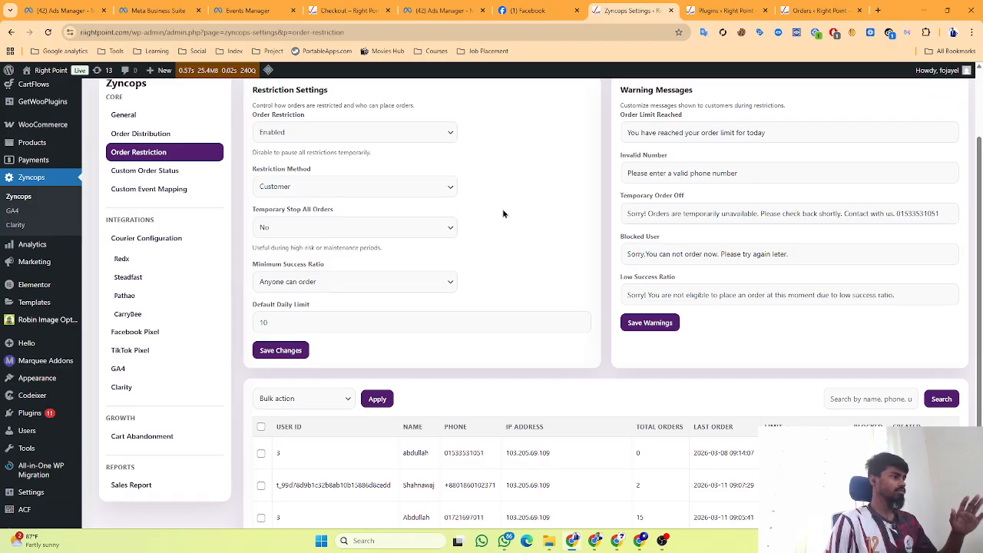
Step: Try Temporary Stop All Orders with Yes and return it to No
{"action": "left_click", "coordinate": [289, 233]}
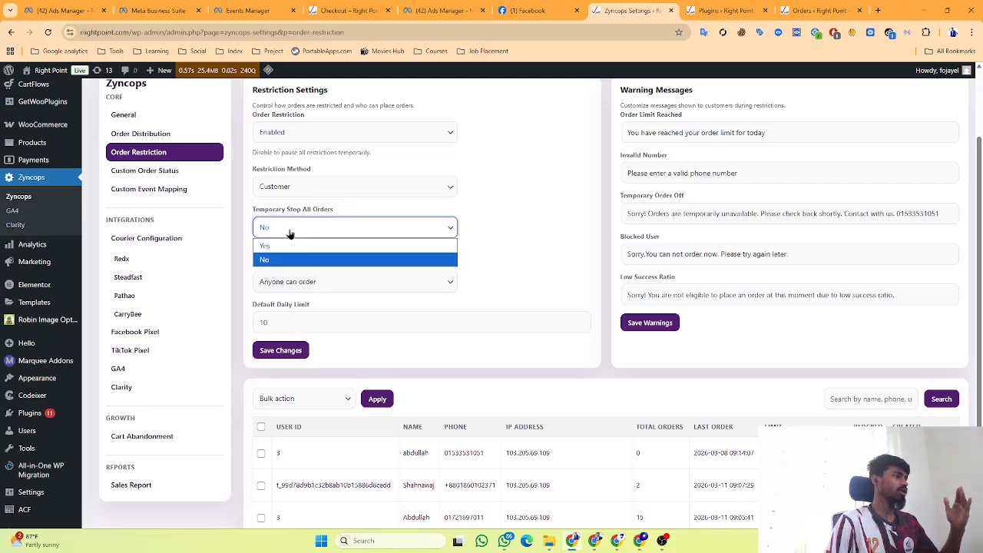
{"action": "left_click", "coordinate": [264, 246]}
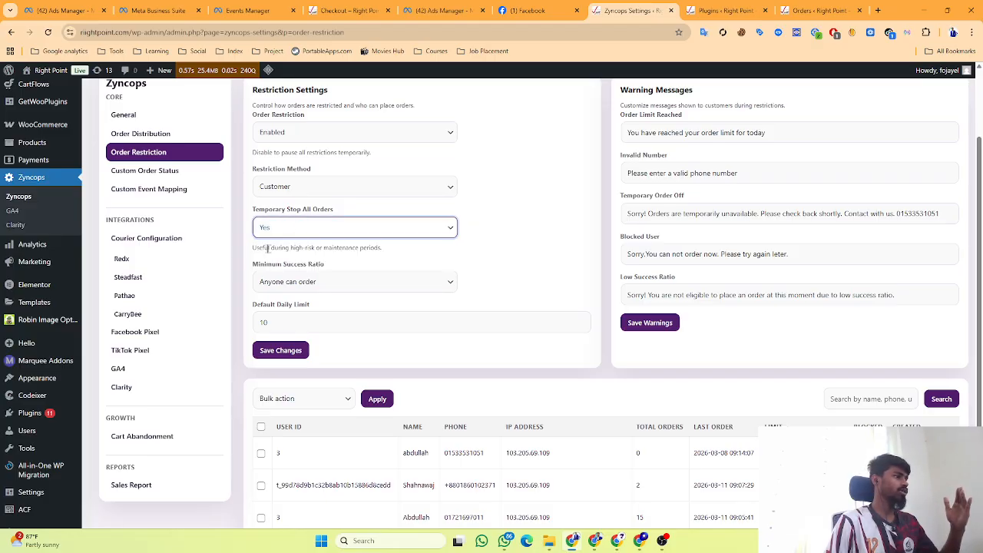
{"action": "left_click", "coordinate": [393, 228]}
{"action": "left_click", "coordinate": [368, 243]}
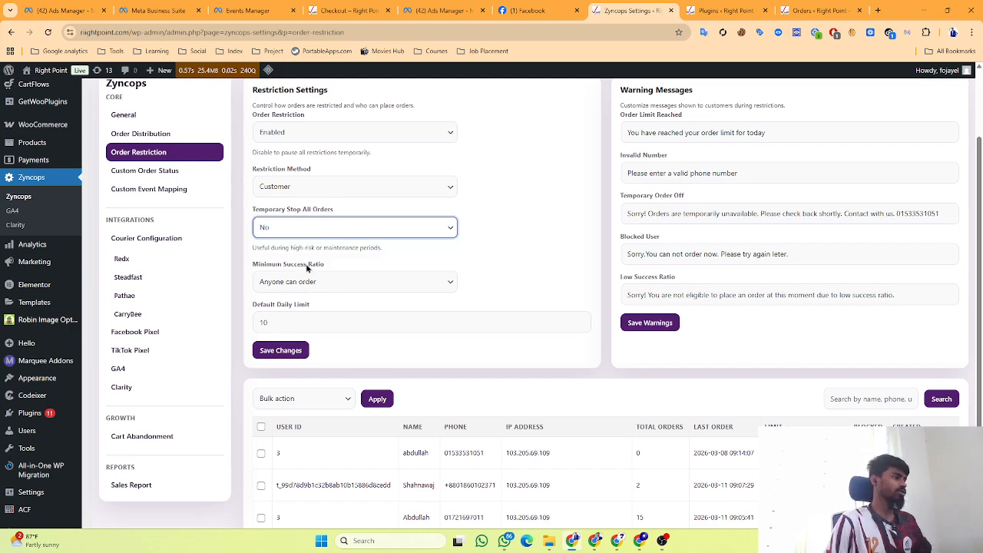
Step: Review the Minimum Success Ratio options and set the ratio to 0% or 100%
{"action": "left_click", "coordinate": [398, 282]}
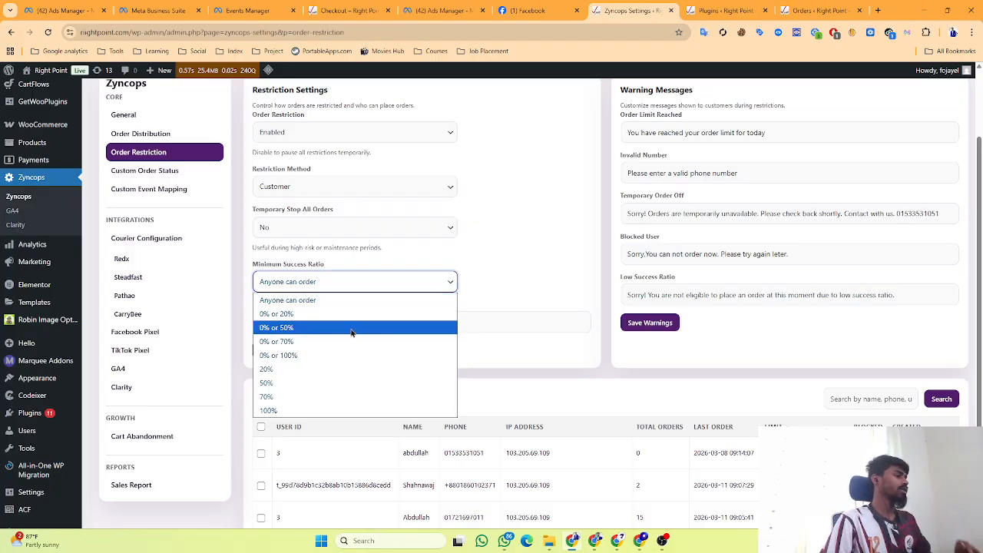
{"action": "left_click", "coordinate": [513, 294]}
{"action": "left_click", "coordinate": [311, 286]}
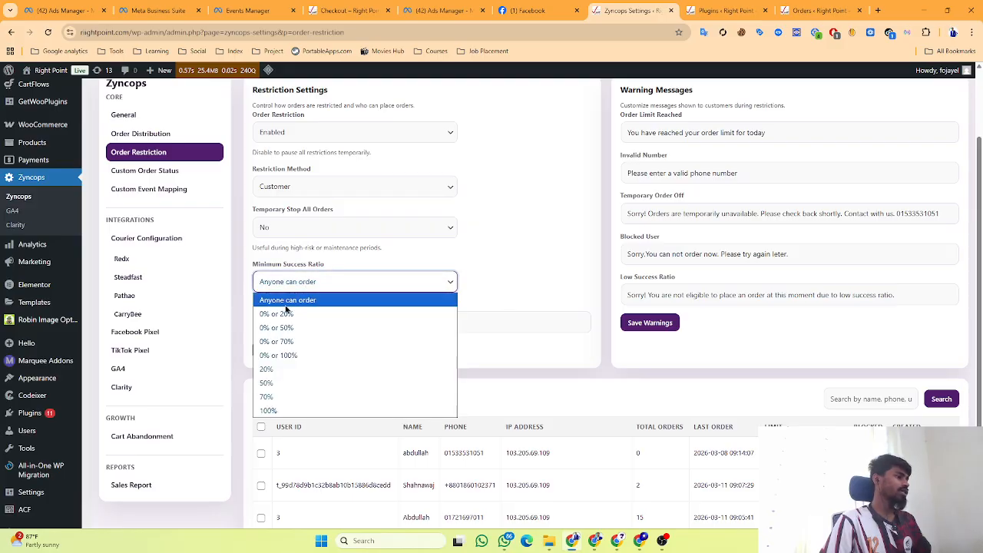
{"action": "left_click", "coordinate": [292, 356]}
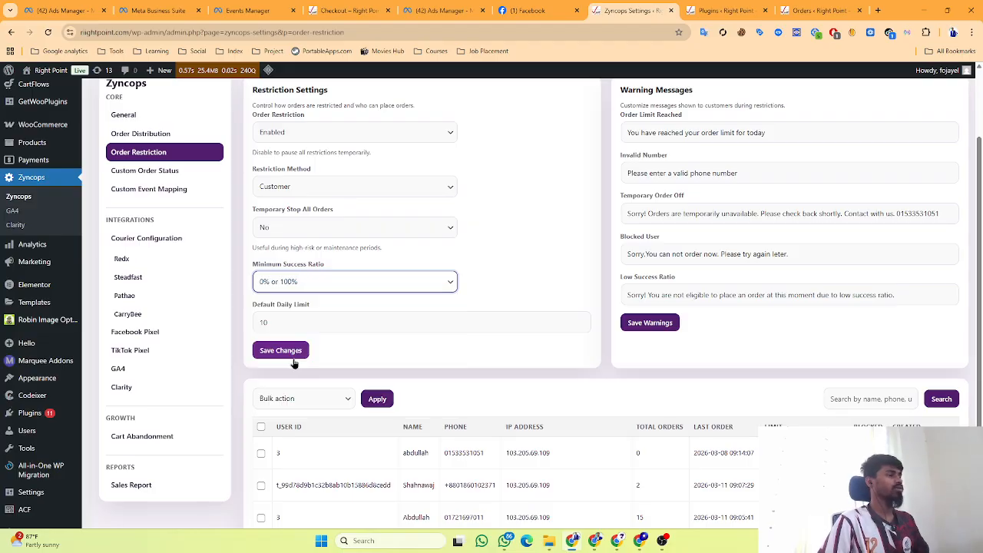
Step: Set the Default Daily Limit to 2 and save the restriction settings
{"action": "left_click", "coordinate": [281, 326]}
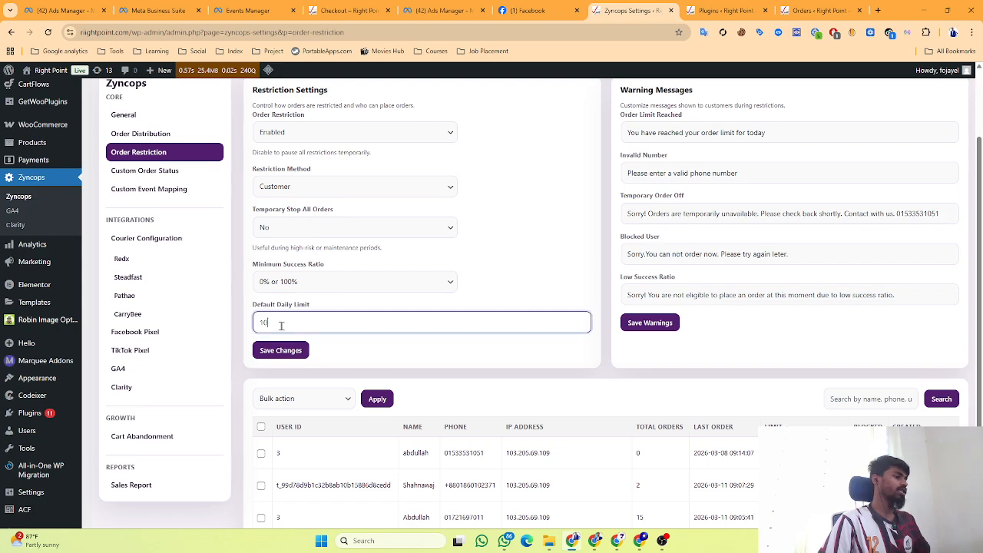
{"action": "key", "text": "BackSpace"}
{"action": "key", "text": "BackSpace"}
{"action": "type", "text": "2"}
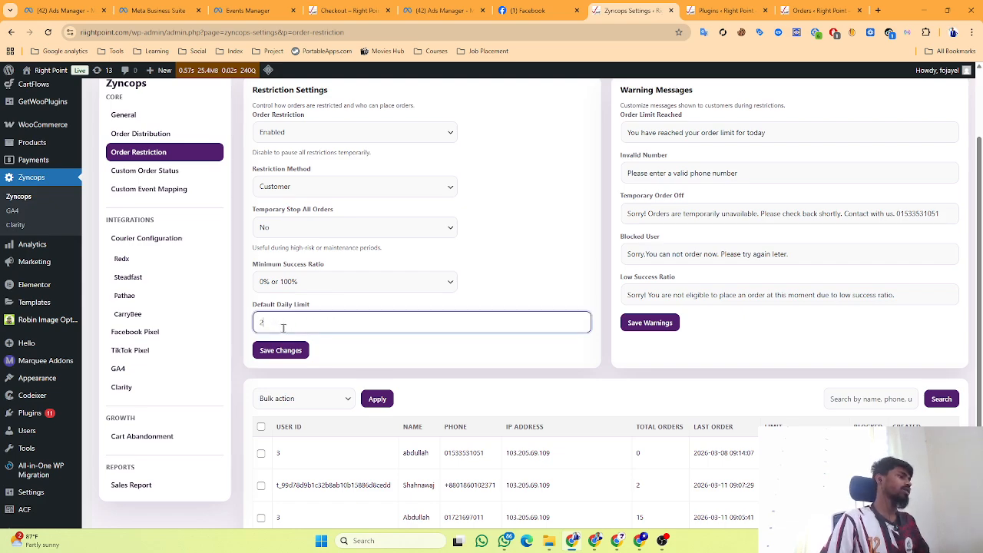
{"action": "left_click", "coordinate": [296, 351]}
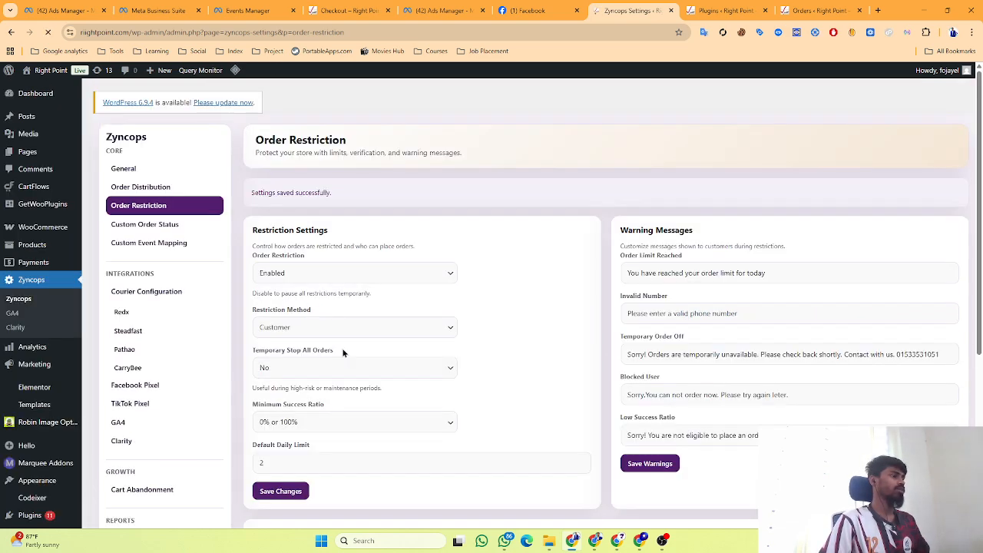
Step: Examine the restricted customer list and the Warning Messages texts, from Order Limit Reached through Low Success Ratio
{"action": "scroll", "coordinate": [340, 351], "scroll_direction": "down", "scroll_amount": 5}
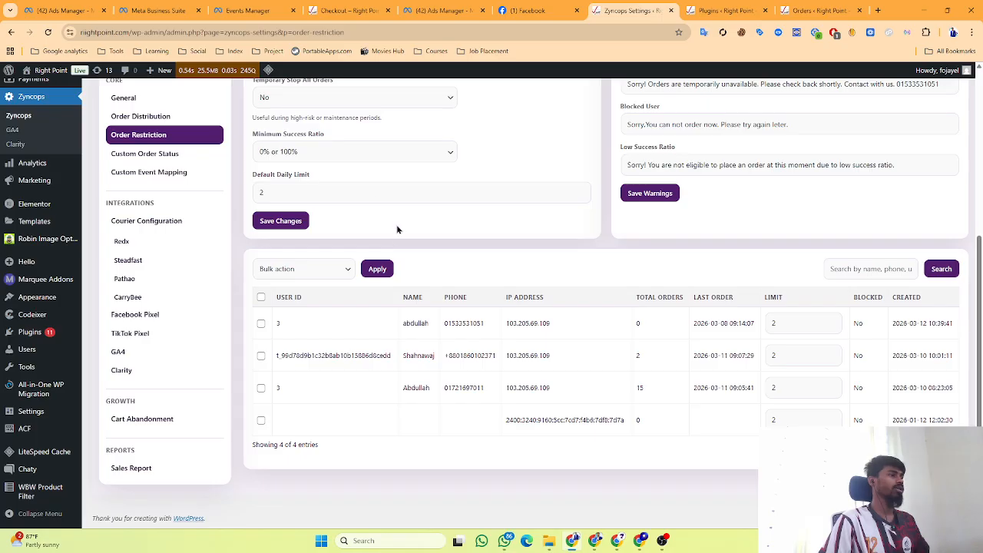
{"action": "scroll", "coordinate": [400, 231], "scroll_direction": "up", "scroll_amount": 4}
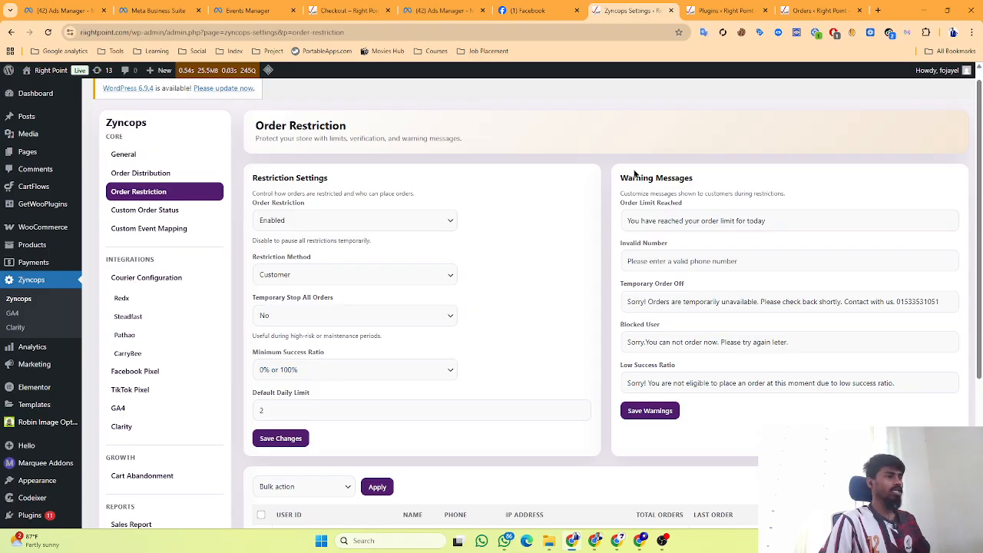
{"action": "left_click_drag", "start_coordinate": [620, 183], "coordinate": [713, 323]}
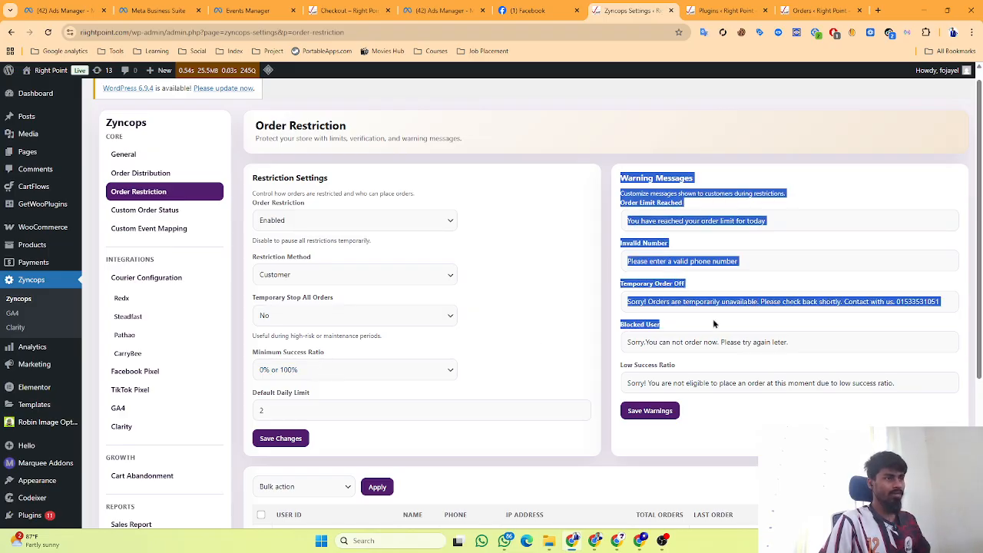
{"action": "left_click", "coordinate": [764, 219]}
{"action": "triple_click", "coordinate": [794, 220]}
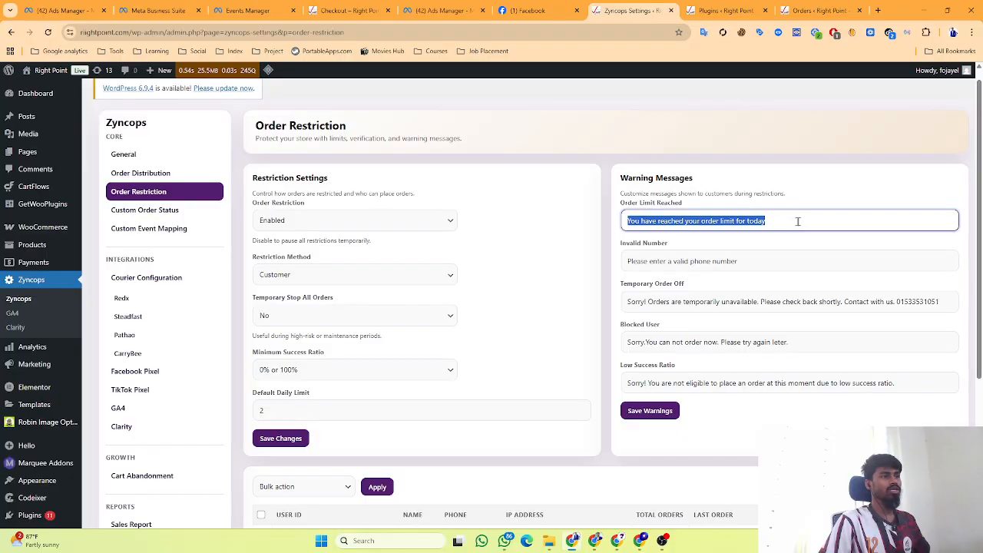
{"action": "double_click", "coordinate": [910, 301]}
{"action": "left_click", "coordinate": [751, 242]}
{"action": "double_click", "coordinate": [742, 260]}
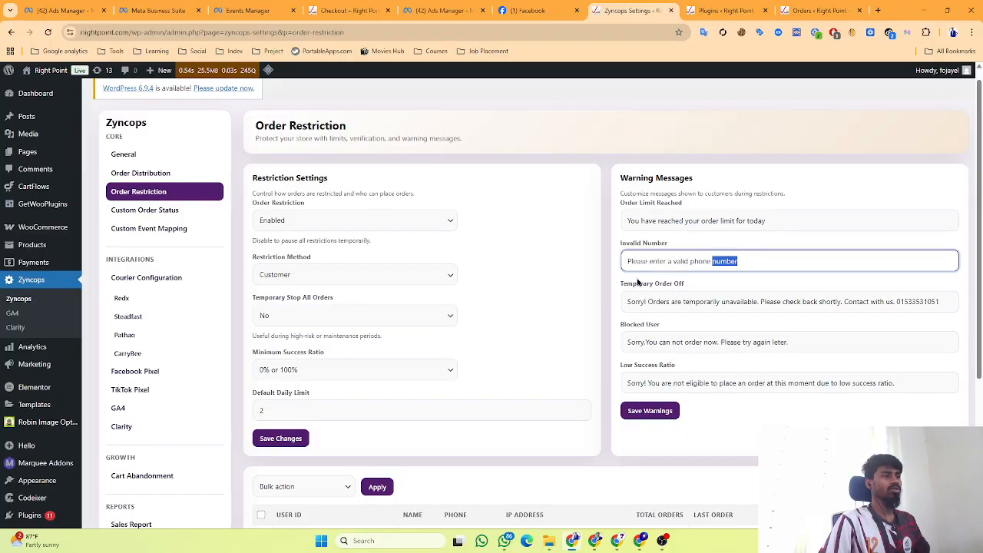
{"action": "left_click", "coordinate": [678, 284]}
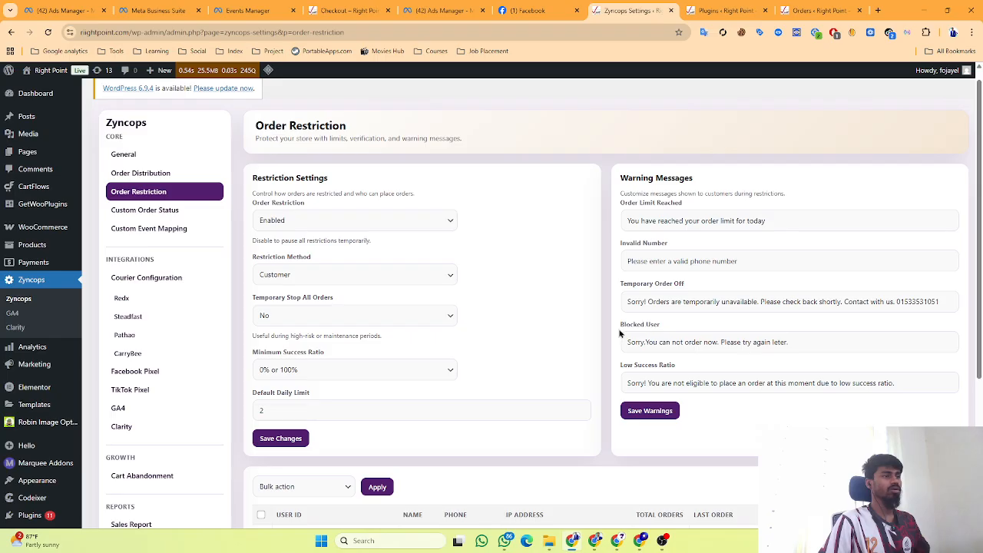
{"action": "double_click", "coordinate": [698, 384]}
{"action": "left_click", "coordinate": [750, 418]}
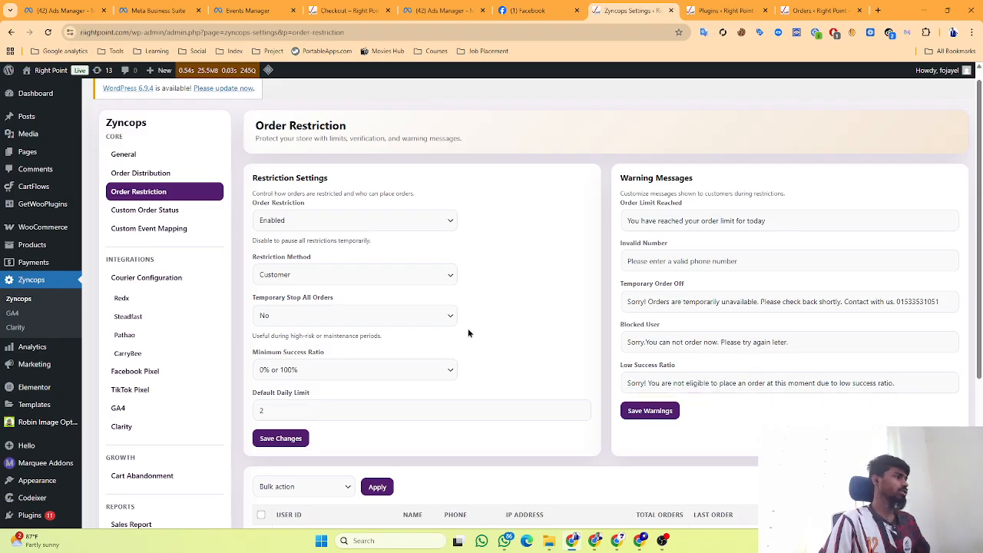
Step: Open the Courier Configuration, try Redx, Steadfast and Pathao as the primary courier, and settle on CarryBee
{"action": "scroll", "coordinate": [153, 276], "scroll_direction": "down", "scroll_amount": 2}
{"action": "left_click", "coordinate": [155, 243]}
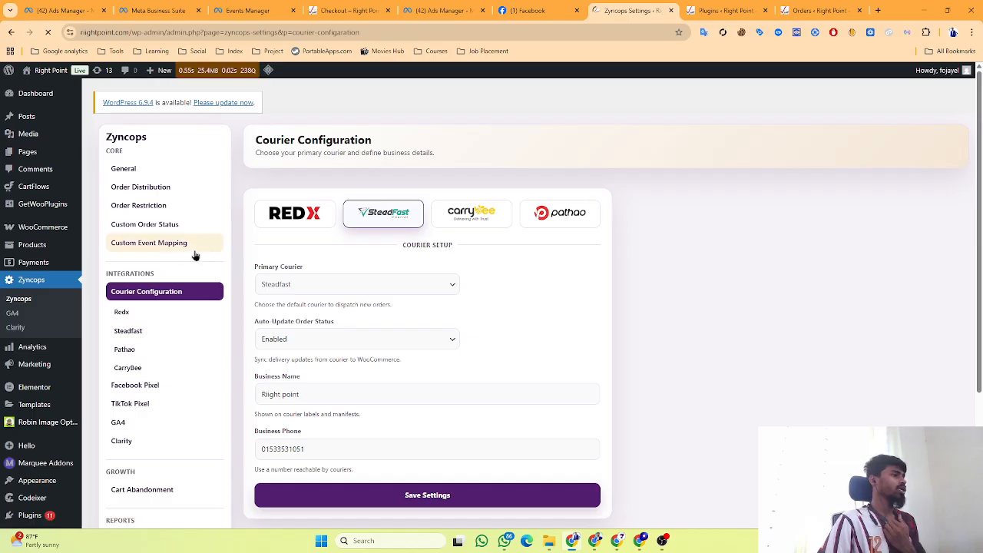
{"action": "left_click", "coordinate": [292, 222]}
{"action": "left_click", "coordinate": [374, 218]}
{"action": "left_click", "coordinate": [459, 219]}
{"action": "left_click", "coordinate": [543, 216]}
{"action": "left_click", "coordinate": [281, 284]}
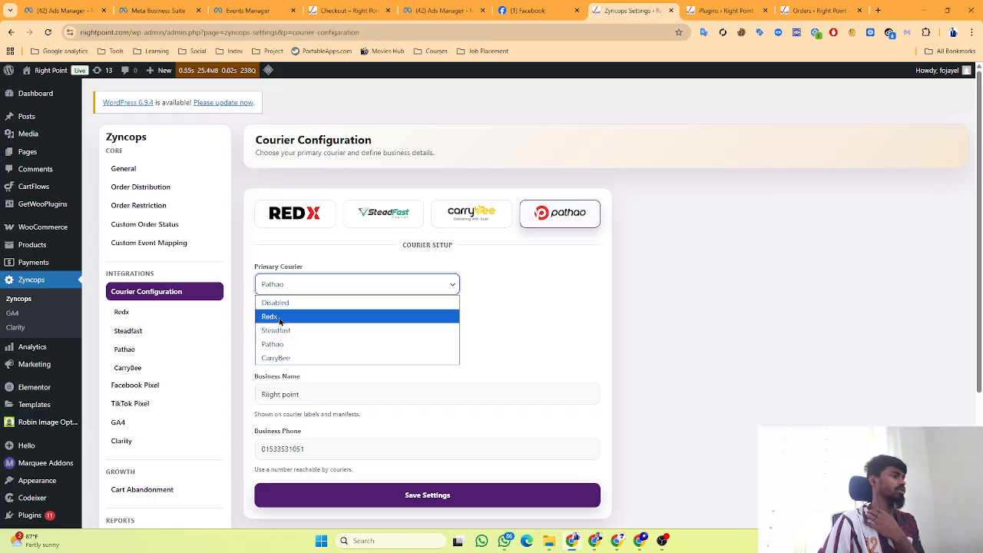
{"action": "left_click", "coordinate": [280, 321]}
{"action": "left_click", "coordinate": [556, 317]}
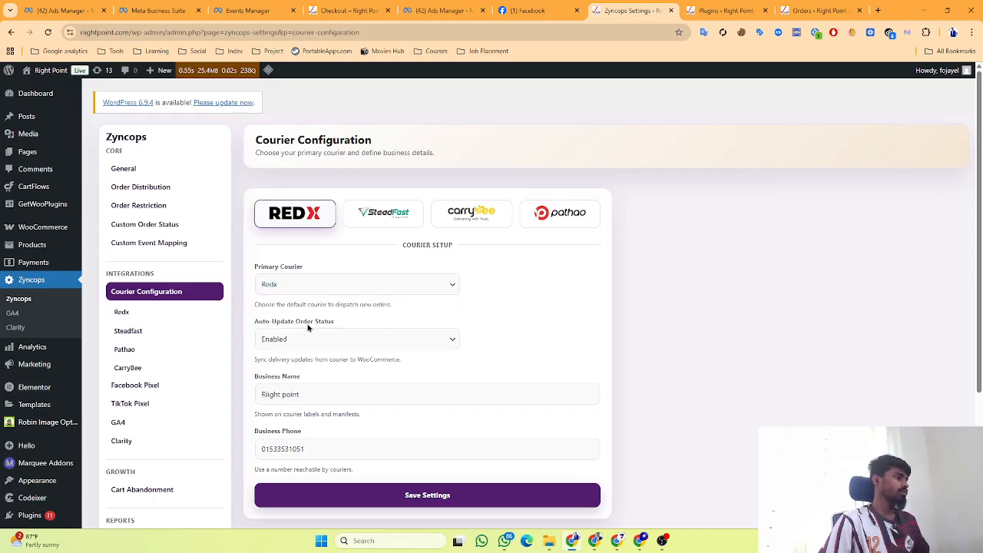
{"action": "left_click", "coordinate": [460, 218]}
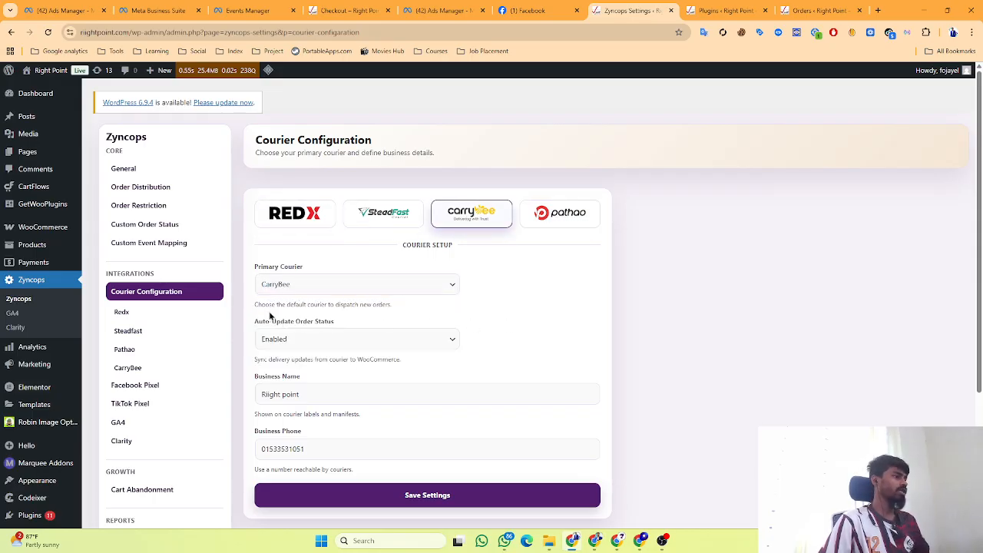
Step: Examine the Auto-Update Order Status setting and the Business Name and Business Phone fields in the courier setup
{"action": "scroll", "coordinate": [407, 314], "scroll_direction": "down", "scroll_amount": 1}
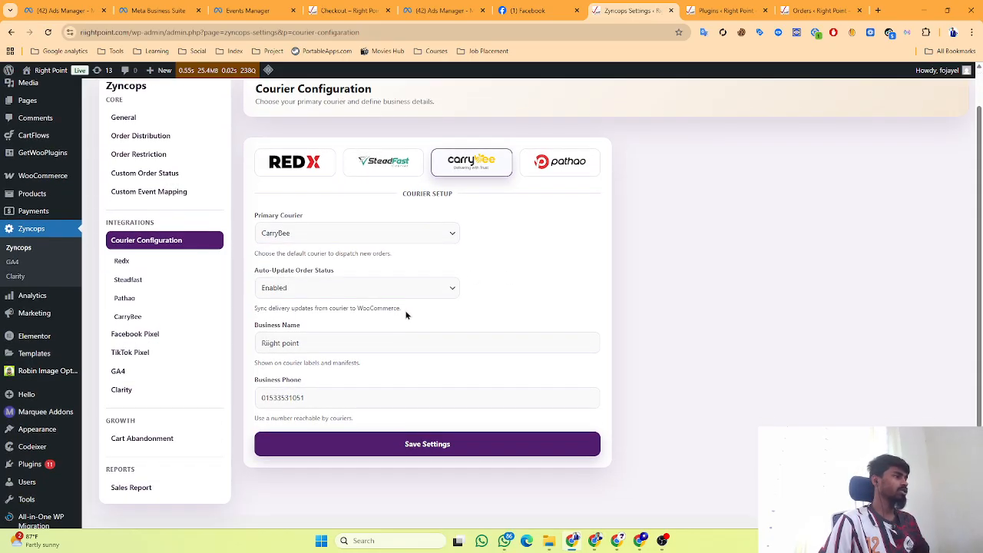
{"action": "left_click", "coordinate": [299, 296]}
{"action": "left_click", "coordinate": [522, 293]}
{"action": "left_click", "coordinate": [318, 344]}
{"action": "left_click", "coordinate": [323, 404]}
{"action": "left_click", "coordinate": [444, 372]}
Step: Try Auto-Update Order Status as Disabled, return it to Enabled, and save the courier configuration
{"action": "left_click", "coordinate": [337, 292]}
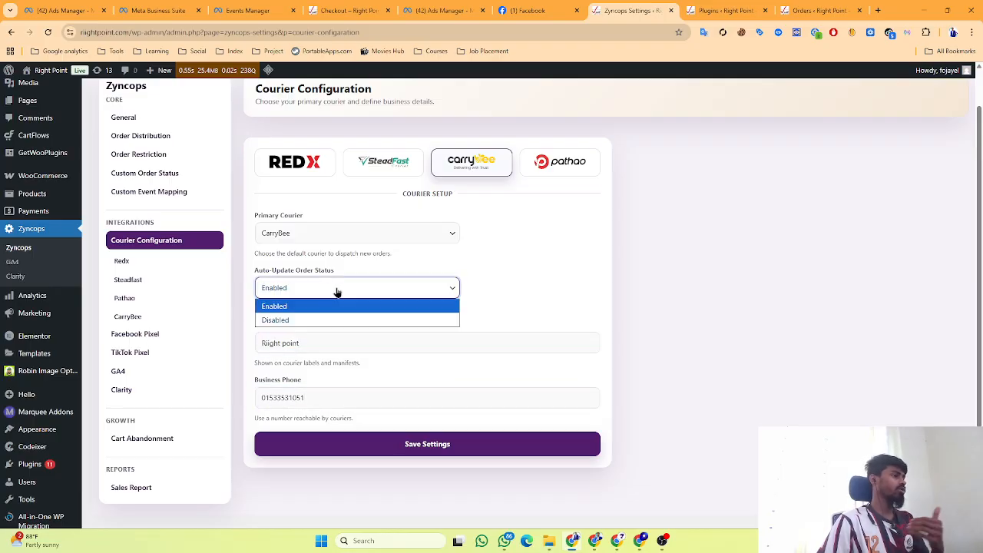
{"action": "left_click", "coordinate": [297, 326]}
{"action": "left_click", "coordinate": [274, 289]}
{"action": "left_click", "coordinate": [281, 306]}
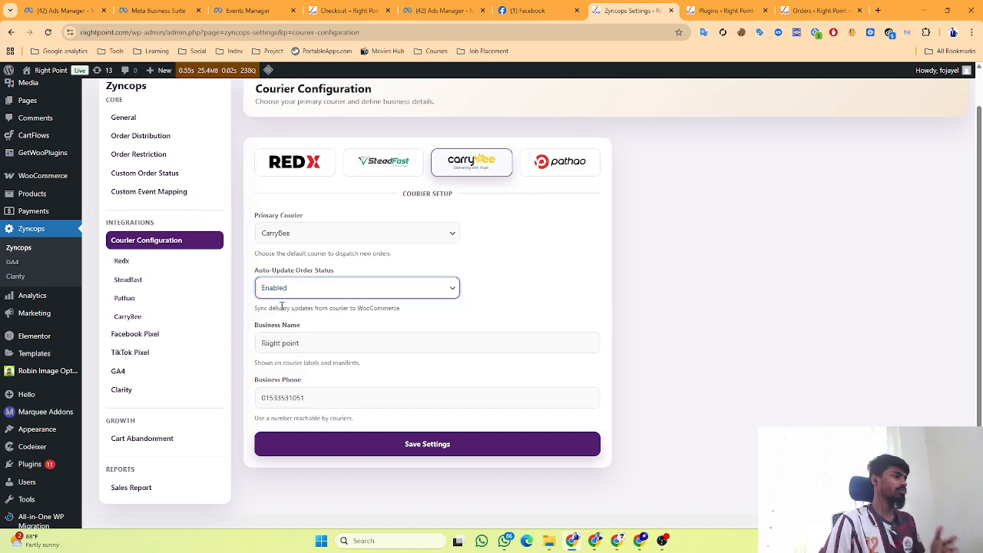
{"action": "left_click", "coordinate": [533, 308]}
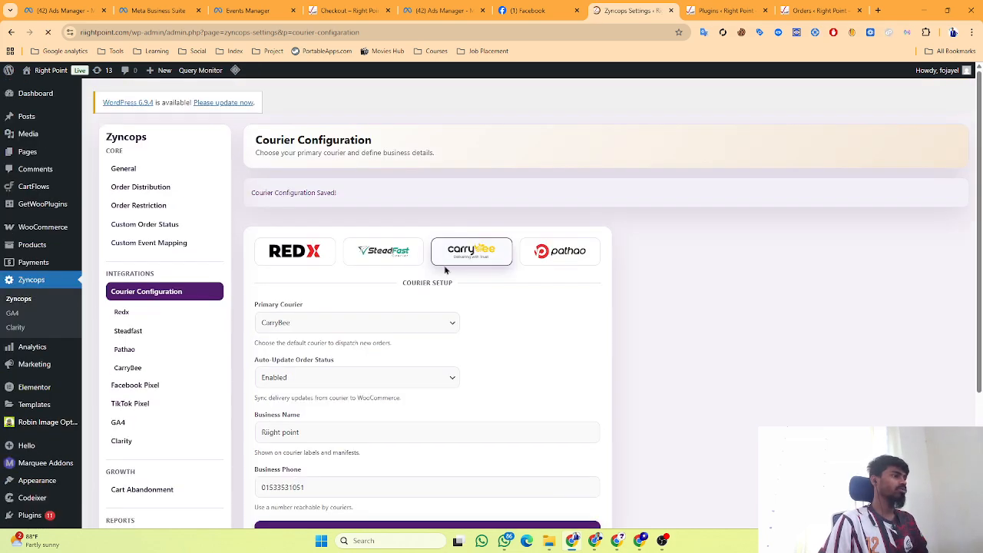
Step: Open the CarryBee integration and examine its Client ID, Client Secret and Client Context fields
{"action": "left_click", "coordinate": [129, 317]}
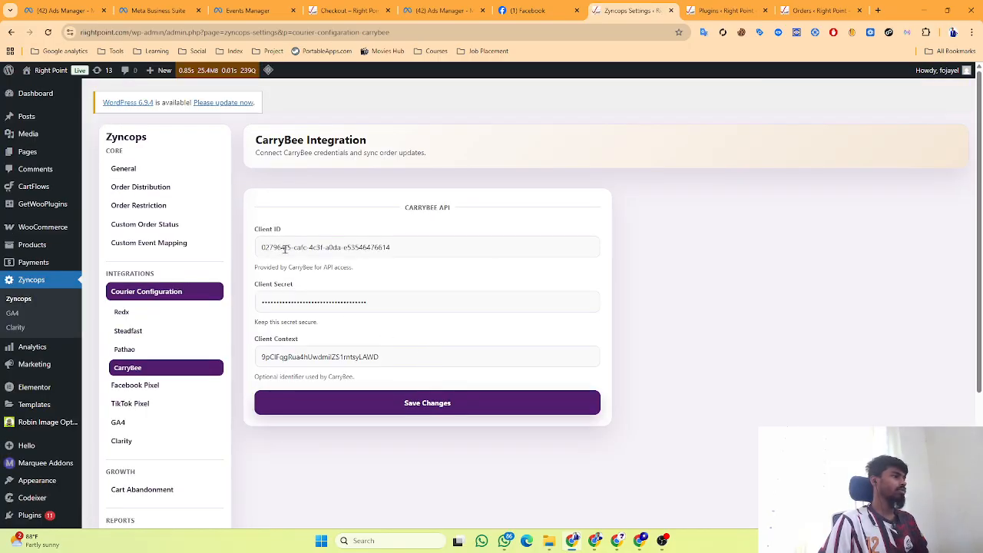
{"action": "triple_click", "coordinate": [285, 248]}
{"action": "left_click", "coordinate": [281, 303]}
{"action": "left_click", "coordinate": [288, 358]}
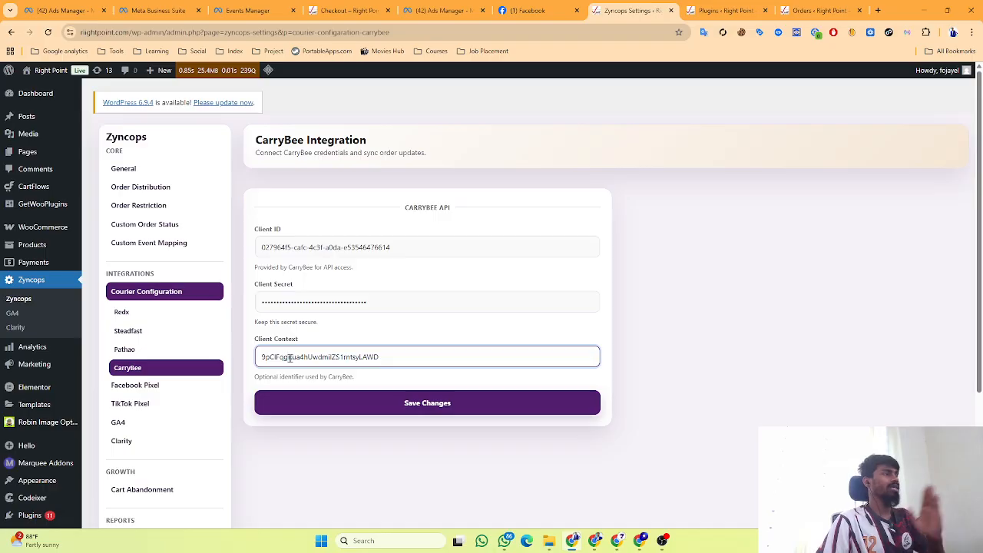
{"action": "scroll", "coordinate": [258, 361], "scroll_direction": "down", "scroll_amount": 1}
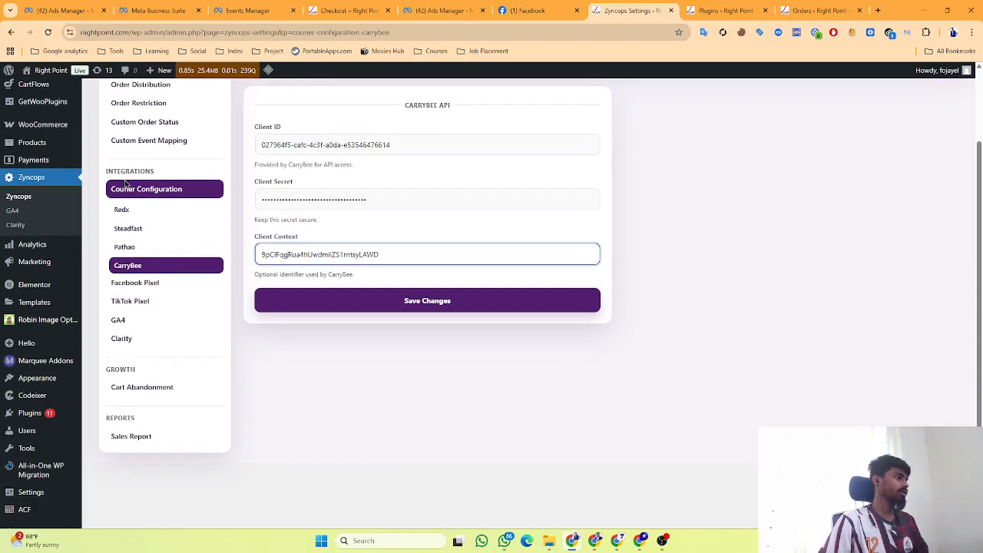
{"action": "left_click", "coordinate": [377, 350]}
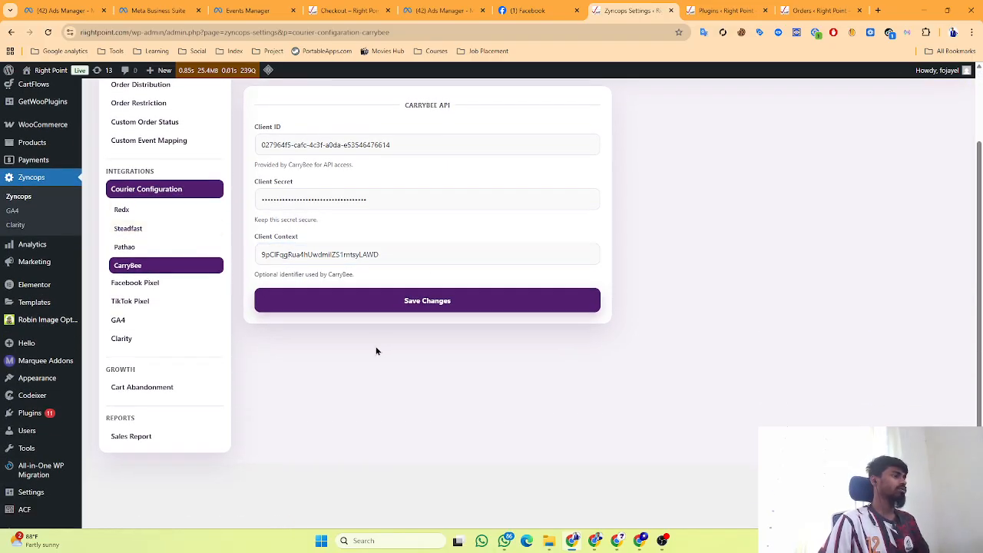
Step: Select all orders on the first page of the WooCommerce Orders list and apply Bulk invoice Print
{"action": "left_click", "coordinate": [815, 11]}
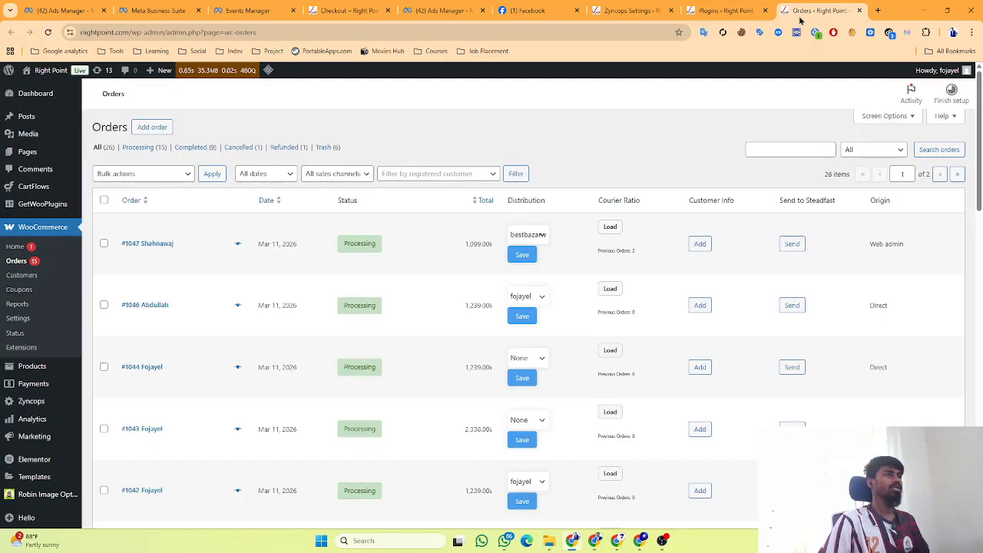
{"action": "left_click", "coordinate": [121, 175]}
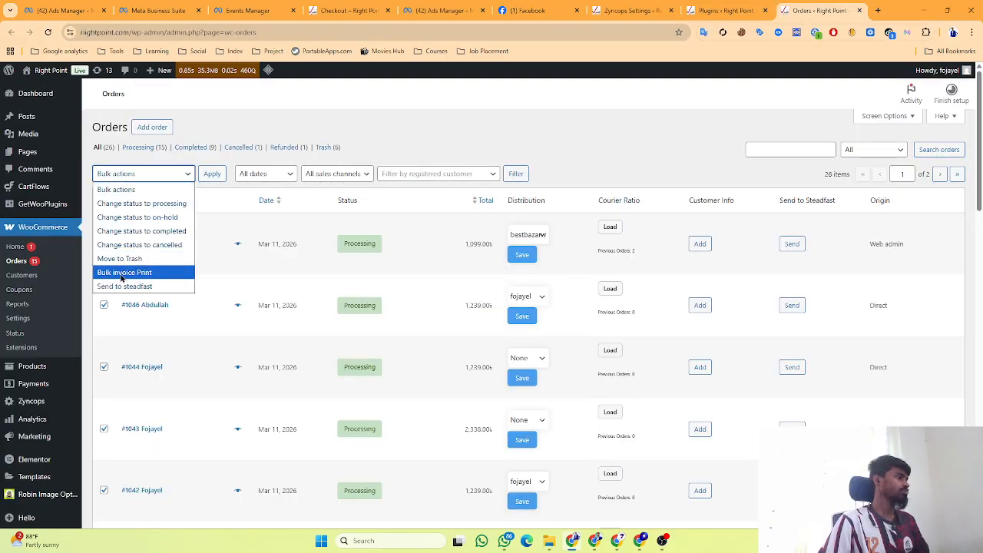
{"action": "left_click", "coordinate": [121, 273]}
{"action": "left_click", "coordinate": [215, 177]}
Step: Look through the generated invoices and close the invoice preview
{"action": "scroll", "coordinate": [502, 220], "scroll_direction": "down", "scroll_amount": 15}
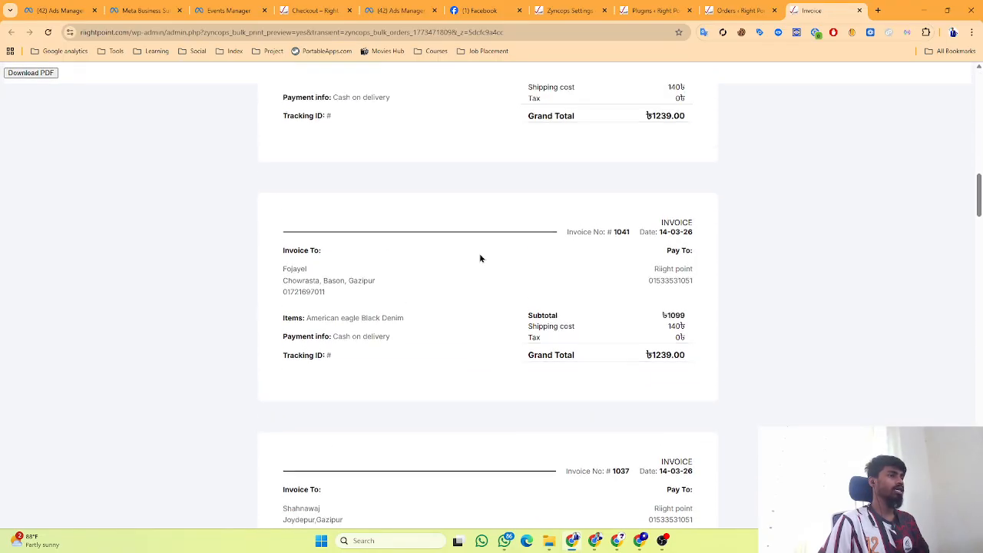
{"action": "scroll", "coordinate": [482, 255], "scroll_direction": "down", "scroll_amount": 5}
{"action": "scroll", "coordinate": [438, 215], "scroll_direction": "up", "scroll_amount": 1}
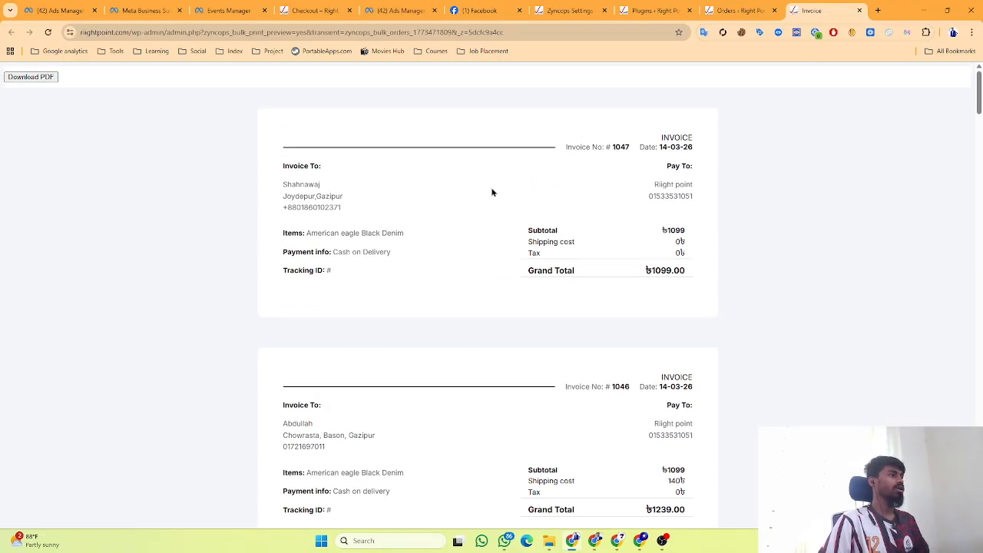
{"action": "left_click", "coordinate": [859, 13]}
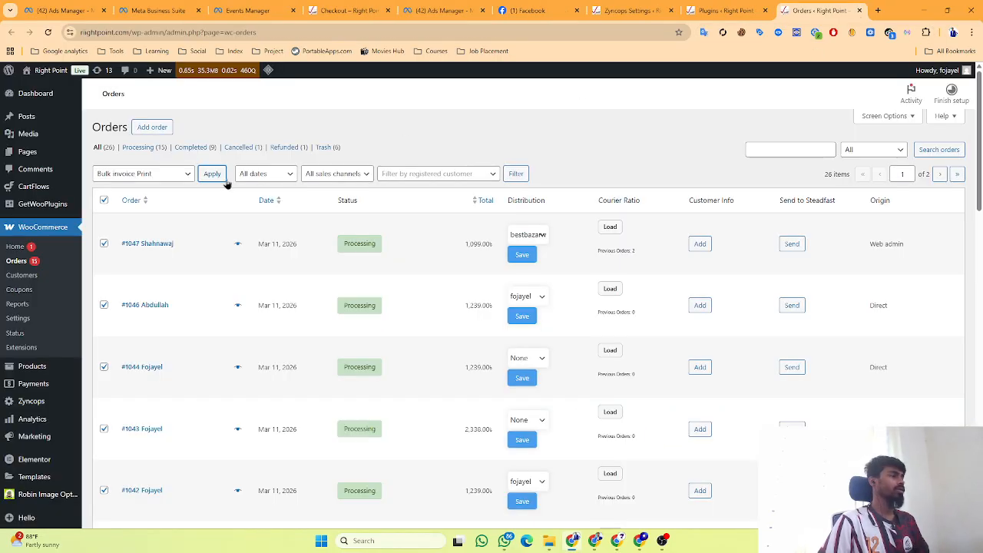
Step: Reload the Orders list, check its bulk actions for the new courier, and look back at the CarryBee settings
{"action": "left_click", "coordinate": [143, 175]}
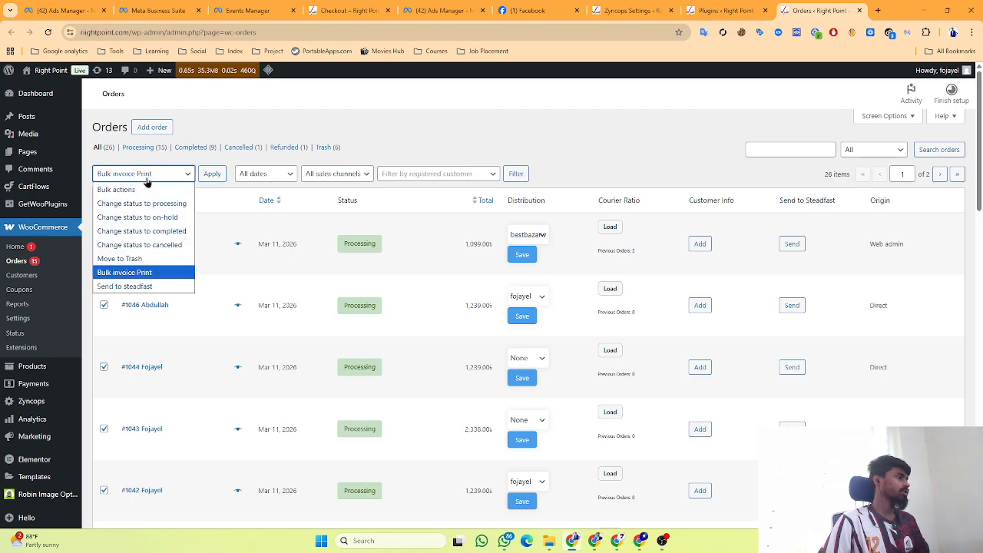
{"action": "left_click", "coordinate": [50, 33]}
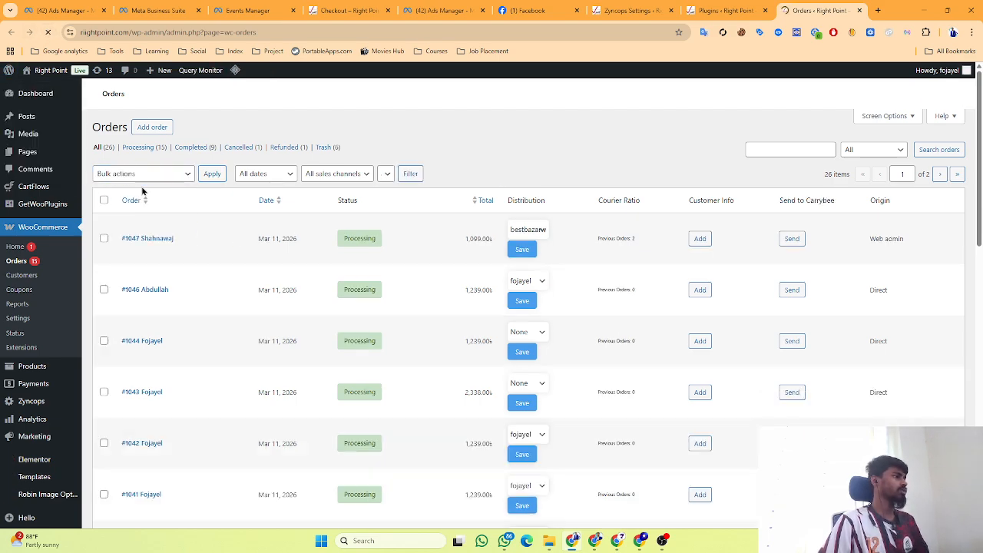
{"action": "left_click", "coordinate": [116, 177]}
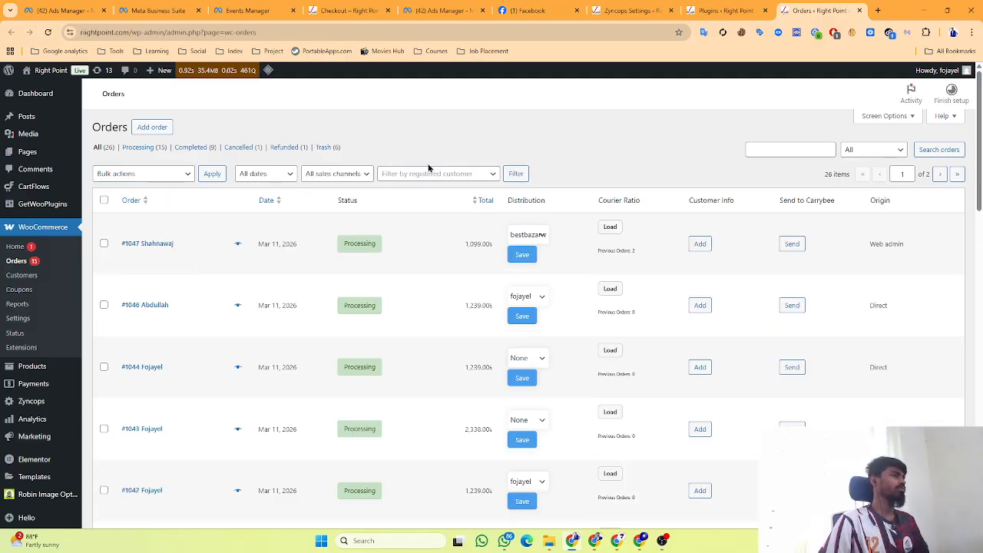
{"action": "left_click", "coordinate": [623, 11]}
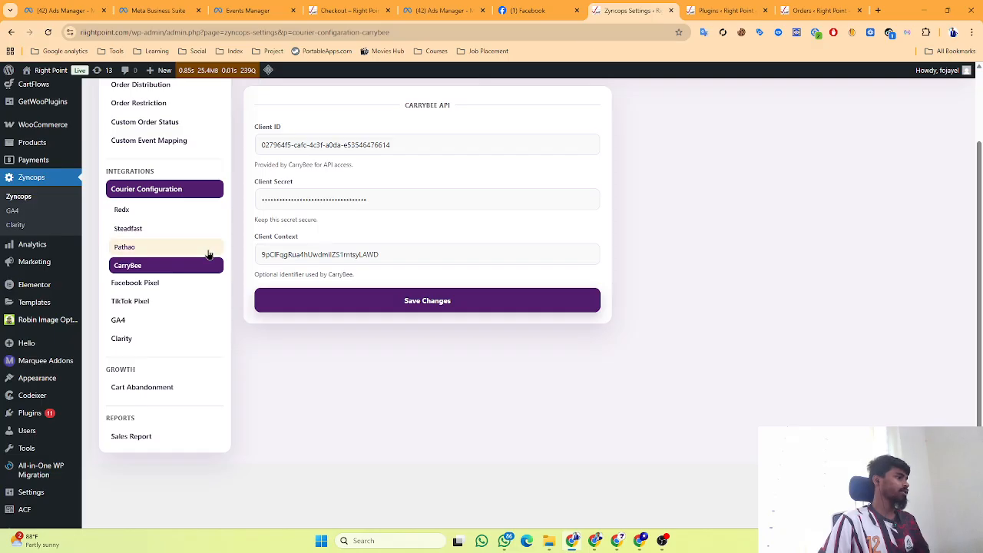
Step: Return to the Orders list and load the courier ratio for the newest order and a processing order from Mar 9, 2026
{"action": "left_click", "coordinate": [804, 11]}
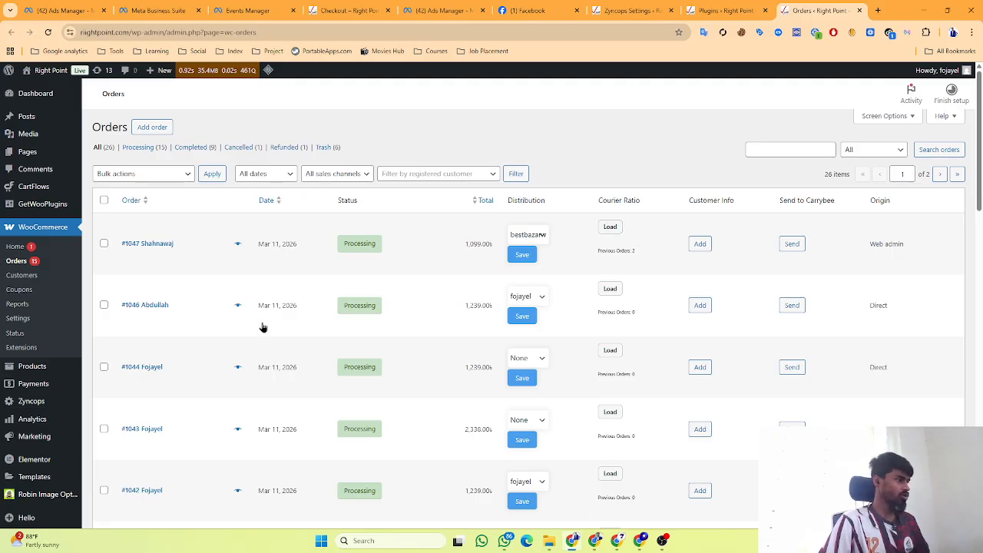
{"action": "left_click", "coordinate": [611, 228]}
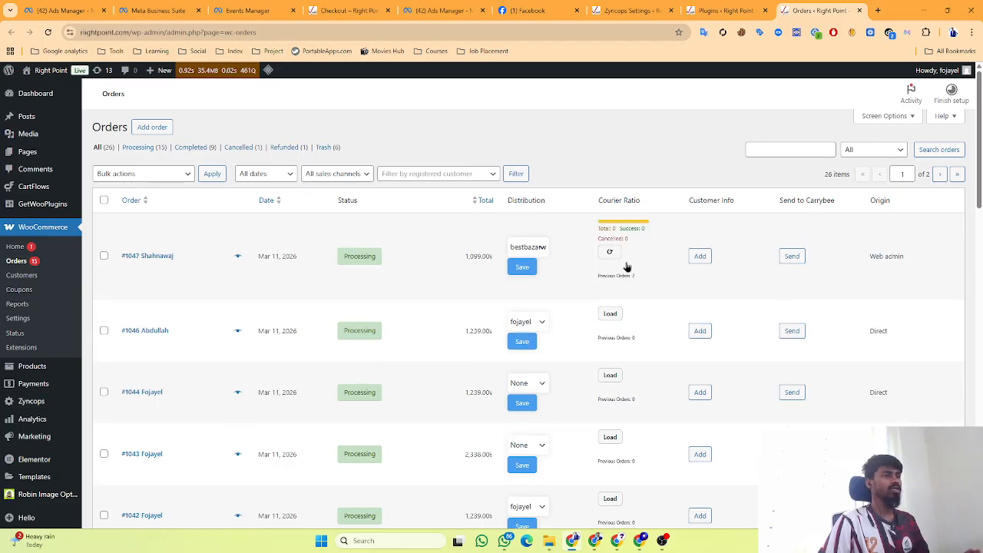
{"action": "scroll", "coordinate": [626, 267], "scroll_direction": "down", "scroll_amount": 15}
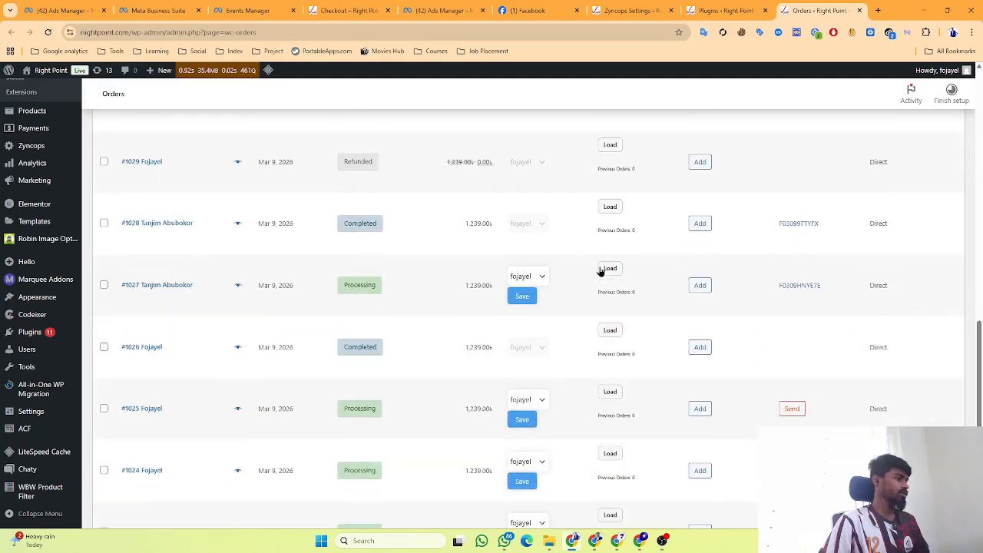
{"action": "left_click", "coordinate": [611, 247]}
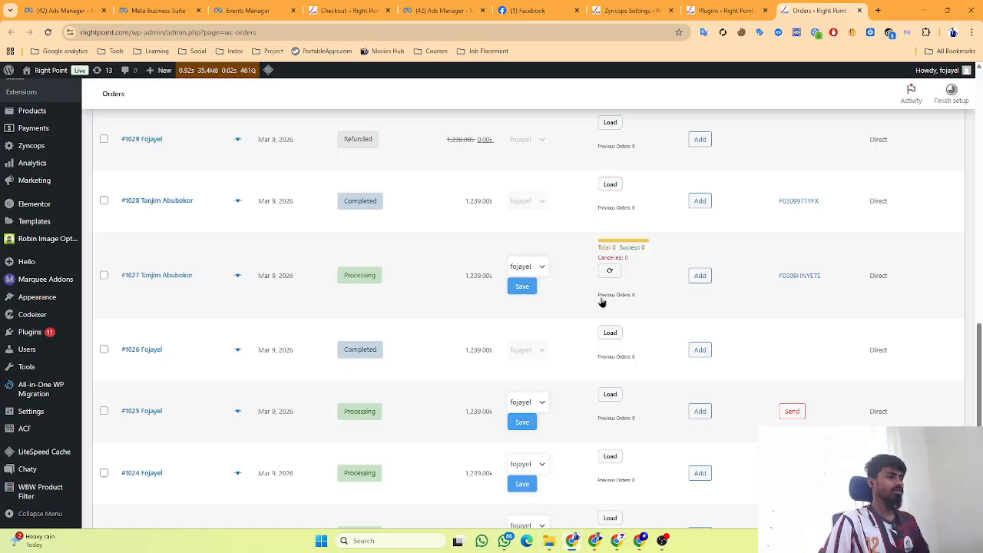
Step: Preview the details of the last order on the page, dated Mar 7, 2026, and close the preview
{"action": "scroll", "coordinate": [588, 324], "scroll_direction": "down", "scroll_amount": 3}
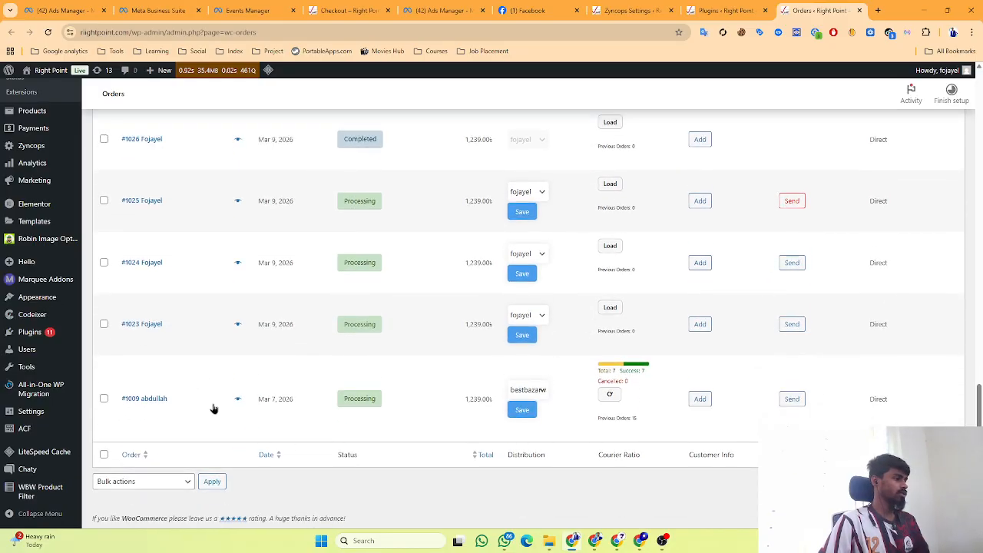
{"action": "left_click", "coordinate": [238, 399]}
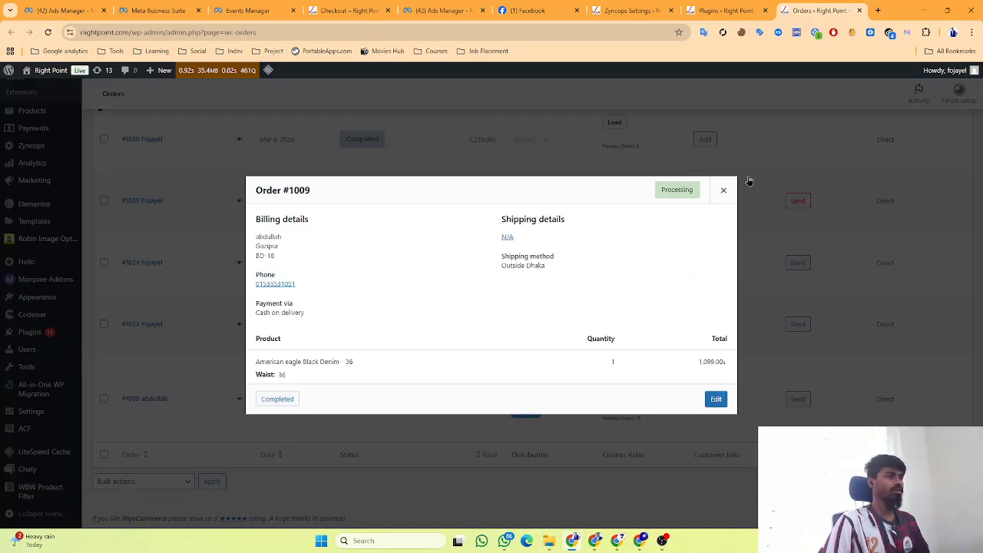
{"action": "left_click", "coordinate": [724, 190]}
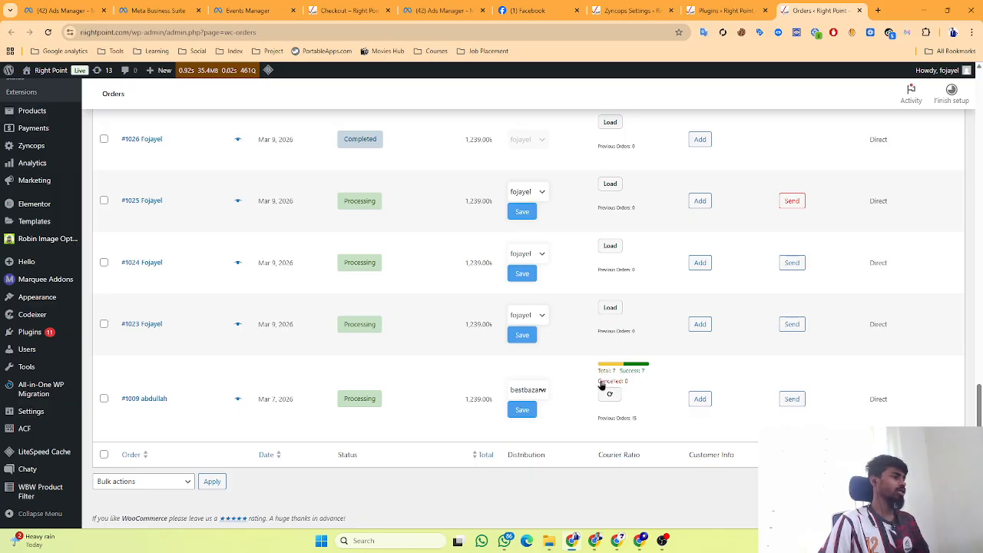
Step: Return to the Zyncops settings and review the Facebook Pixel page's tracking option, Pixel ID, access token and test event code fields
{"action": "scroll", "coordinate": [257, 371], "scroll_direction": "up", "scroll_amount": 5}
{"action": "scroll", "coordinate": [258, 371], "scroll_direction": "up", "scroll_amount": 10}
{"action": "left_click", "coordinate": [633, 11]}
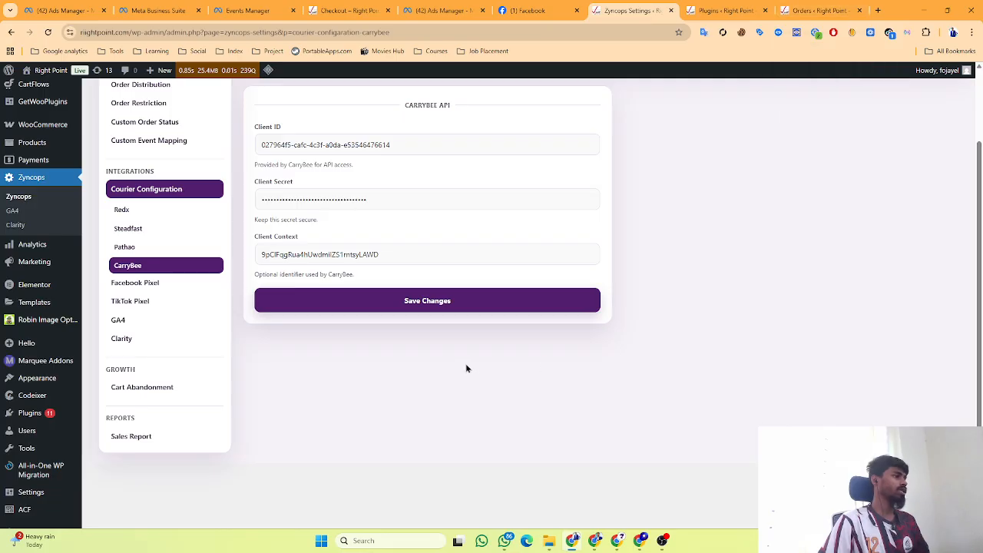
{"action": "left_click", "coordinate": [137, 284]}
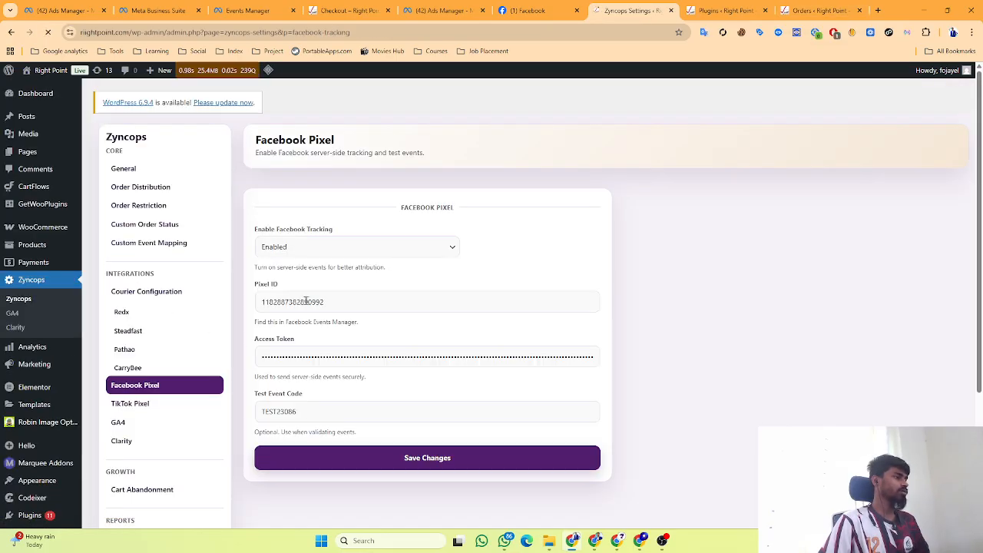
{"action": "double_click", "coordinate": [349, 303]}
{"action": "double_click", "coordinate": [302, 363]}
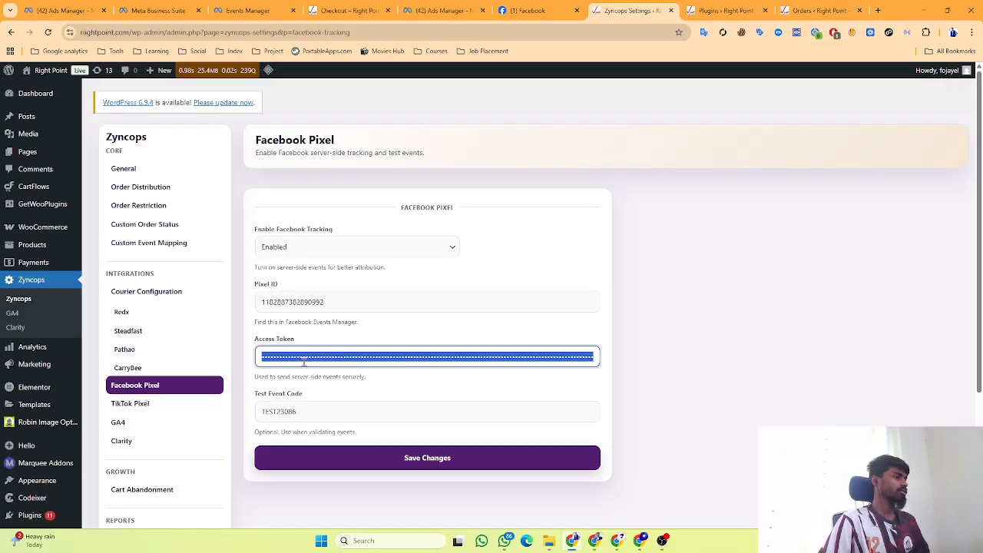
{"action": "double_click", "coordinate": [302, 413]}
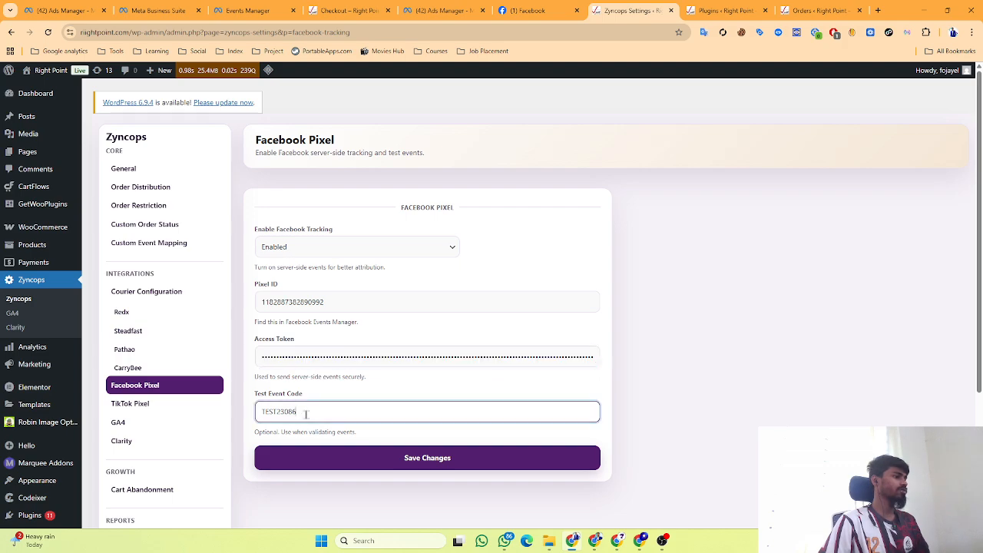
{"action": "left_click", "coordinate": [615, 422]}
{"action": "left_click", "coordinate": [426, 459]}
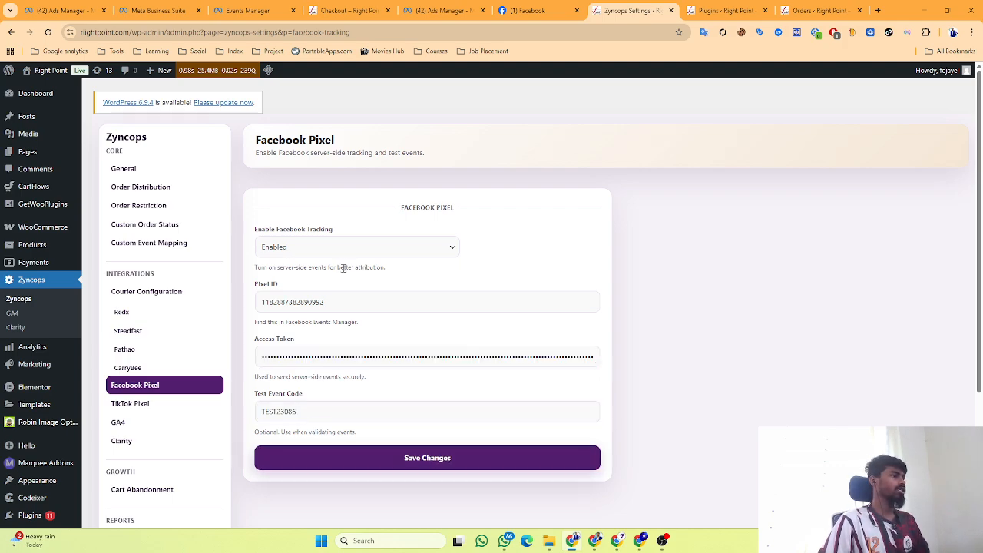
{"action": "left_click", "coordinate": [338, 248]}
{"action": "left_click", "coordinate": [339, 248]}
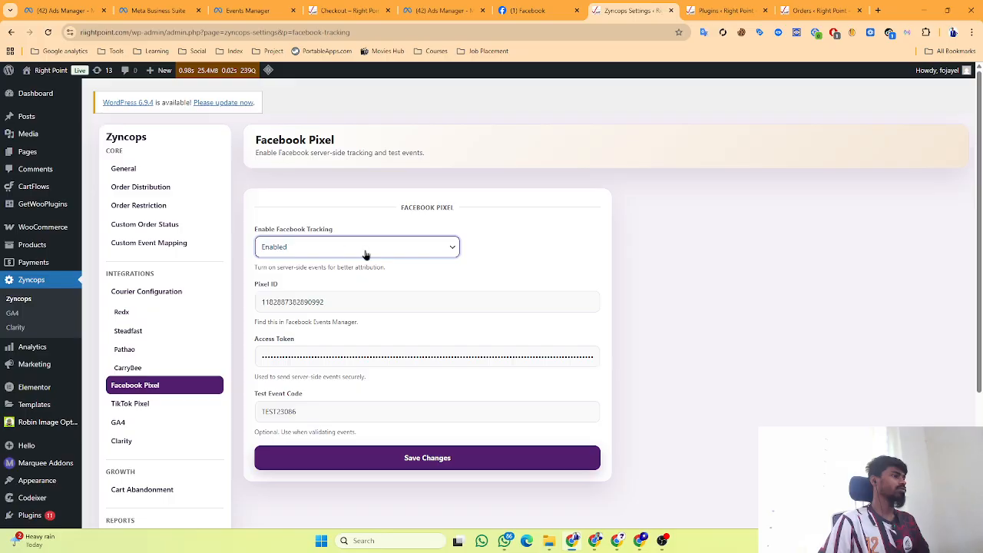
Step: Look over the TikTok Pixel settings and open the GA4 settings in Zyncops
{"action": "scroll", "coordinate": [460, 292], "scroll_direction": "down", "scroll_amount": 2}
{"action": "left_click", "coordinate": [145, 229]}
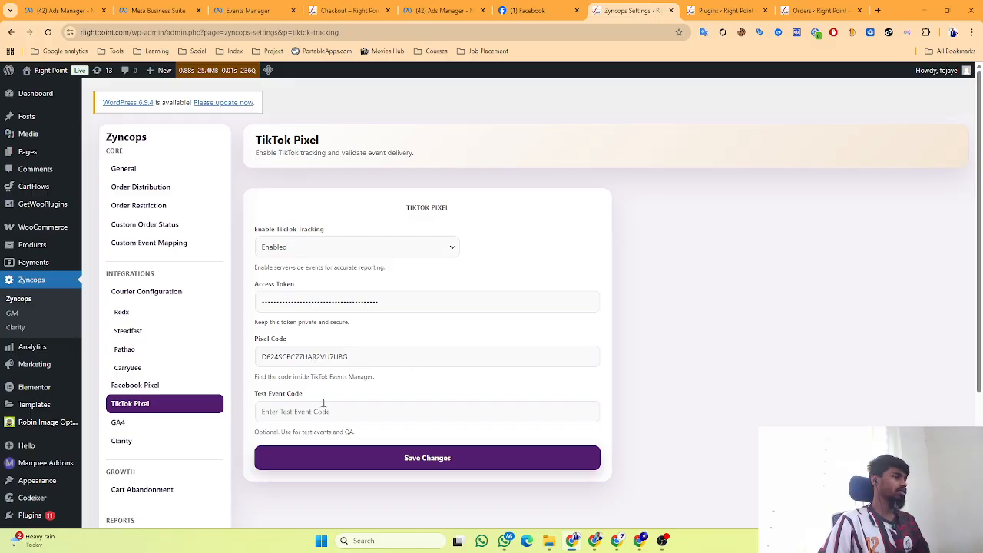
{"action": "scroll", "coordinate": [401, 411], "scroll_direction": "down", "scroll_amount": 2}
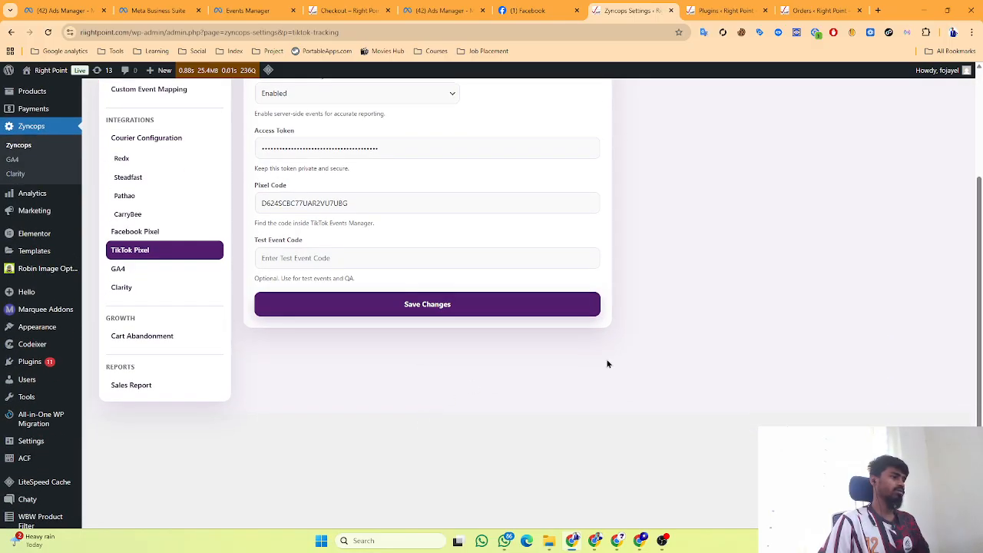
{"action": "left_click", "coordinate": [134, 274]}
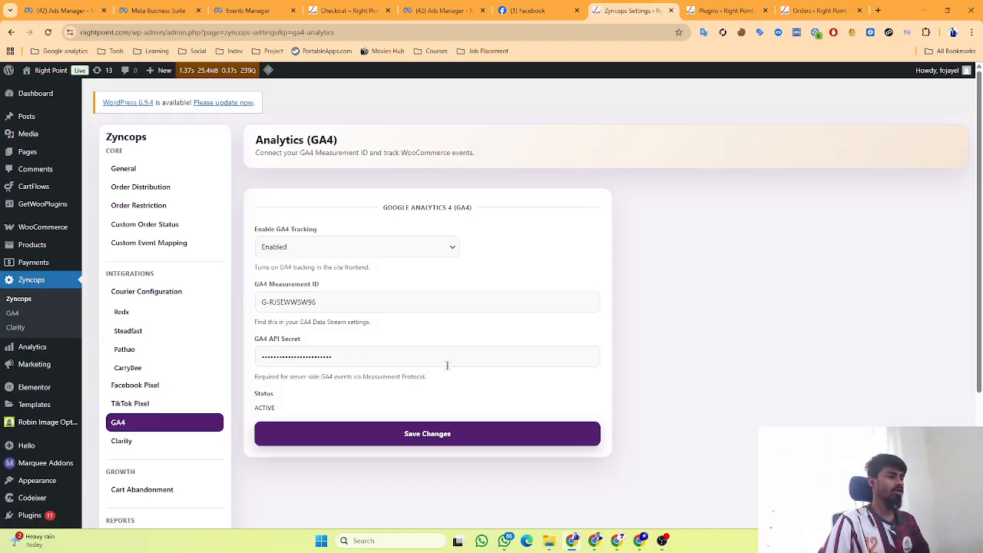
Step: Switch to Google Analytics in the other browser window and close the API secrets and web stream details
{"action": "left_click", "coordinate": [617, 541]}
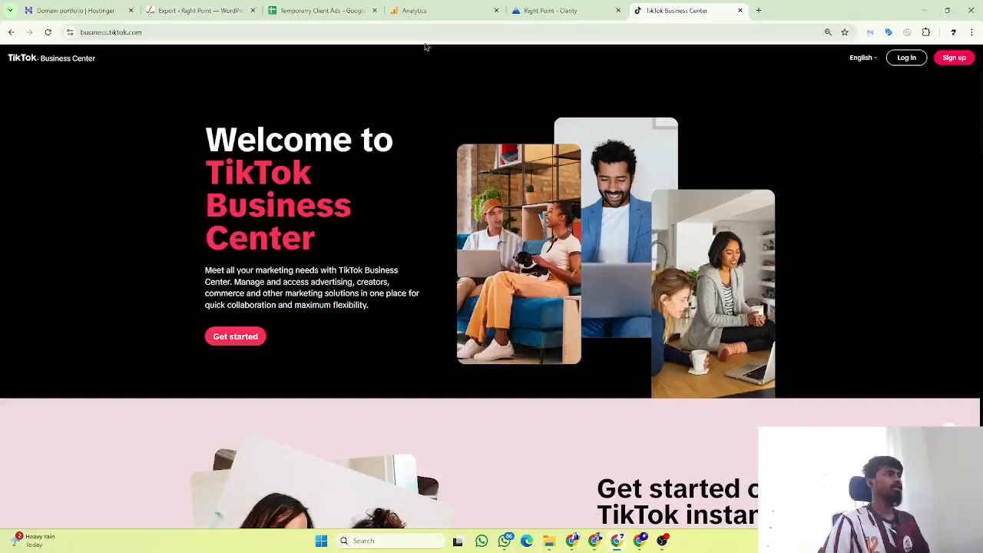
{"action": "left_click", "coordinate": [414, 11]}
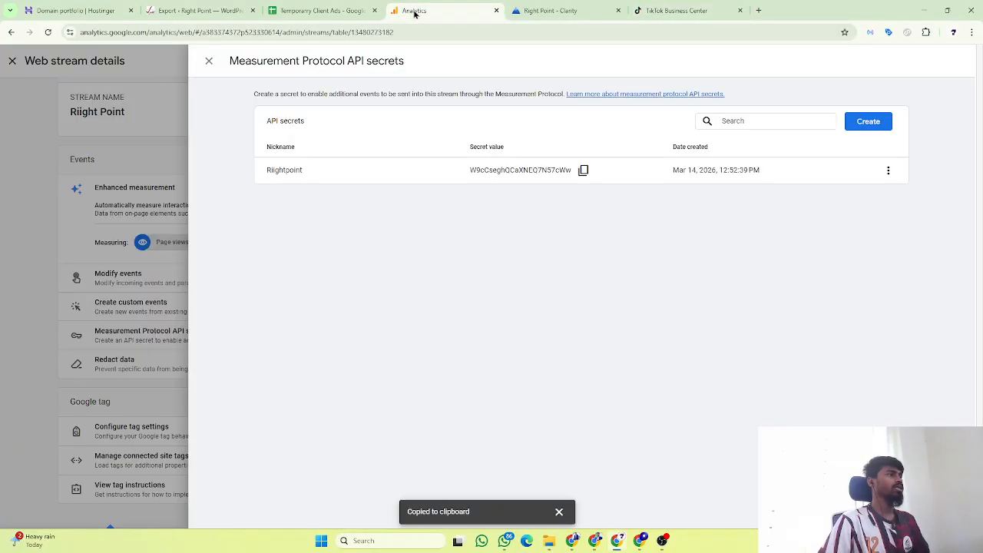
{"action": "left_click", "coordinate": [209, 61]}
{"action": "left_click", "coordinate": [201, 61]}
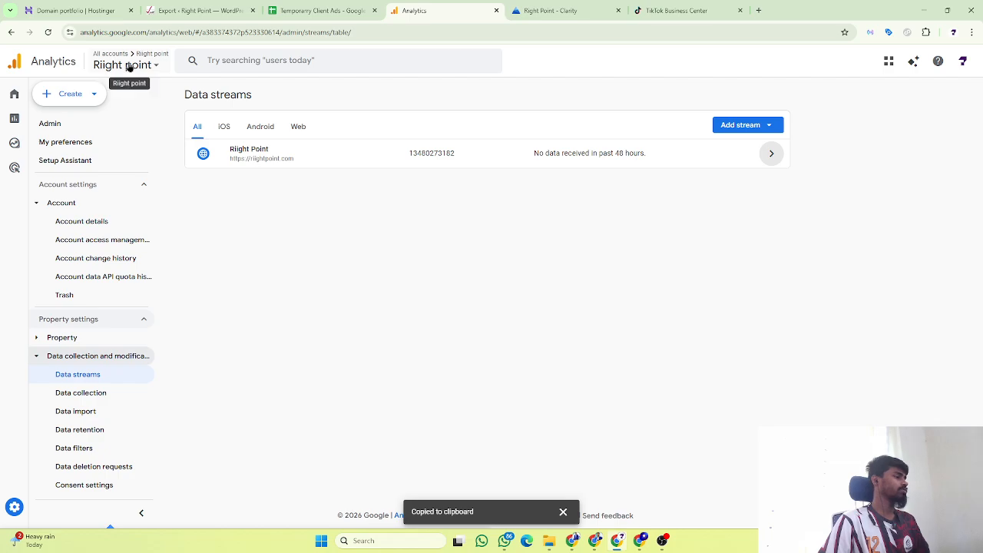
Step: From the Analytics admin settings, open the Riight Point web data stream and its Measurement Protocol API secrets
{"action": "left_click", "coordinate": [23, 507]}
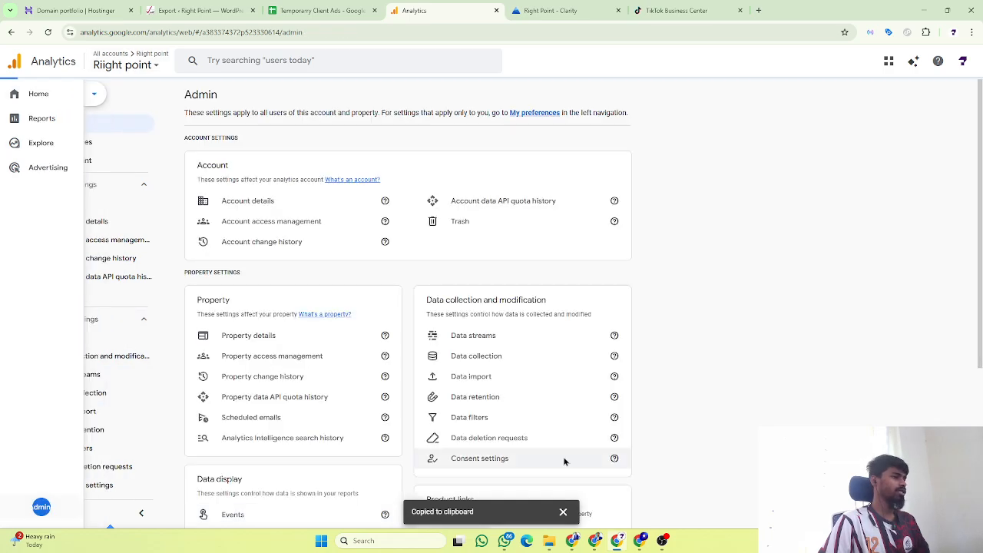
{"action": "left_click", "coordinate": [476, 336]}
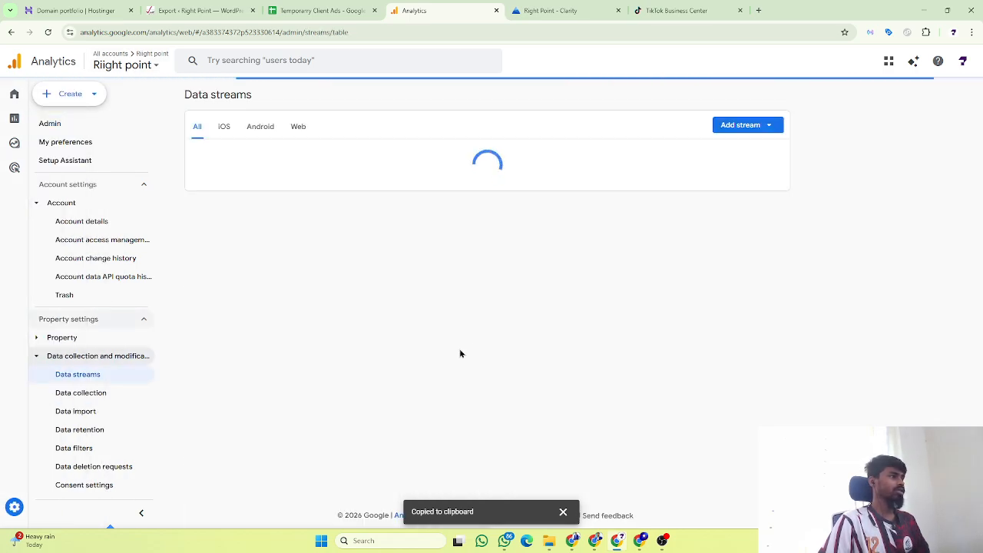
{"action": "left_click", "coordinate": [300, 158]}
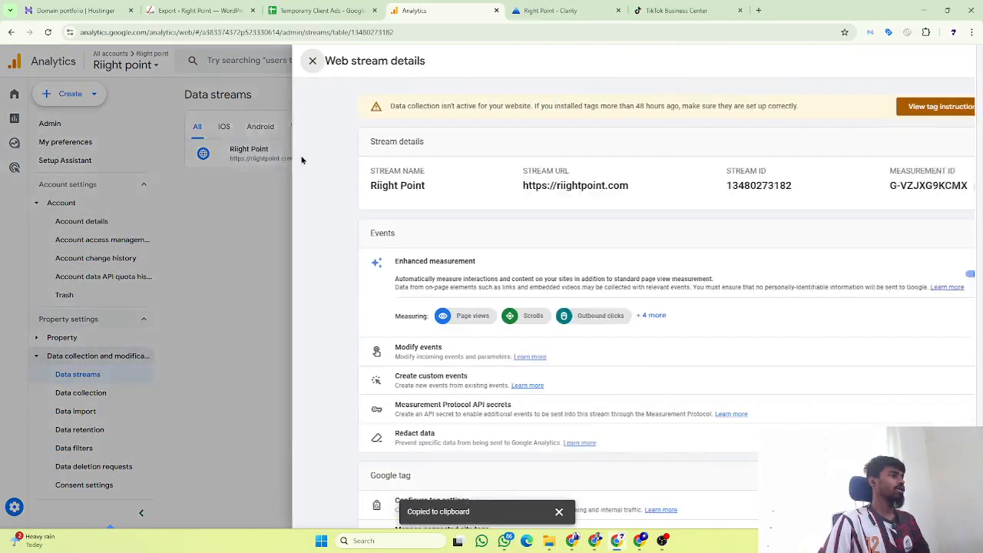
{"action": "scroll", "coordinate": [332, 306], "scroll_direction": "down", "scroll_amount": 1}
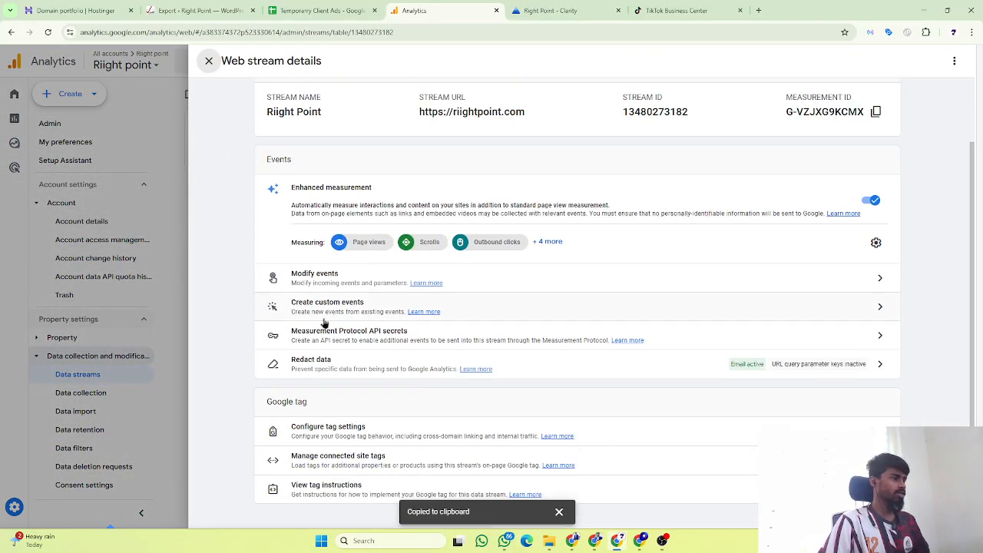
{"action": "left_click", "coordinate": [332, 338]}
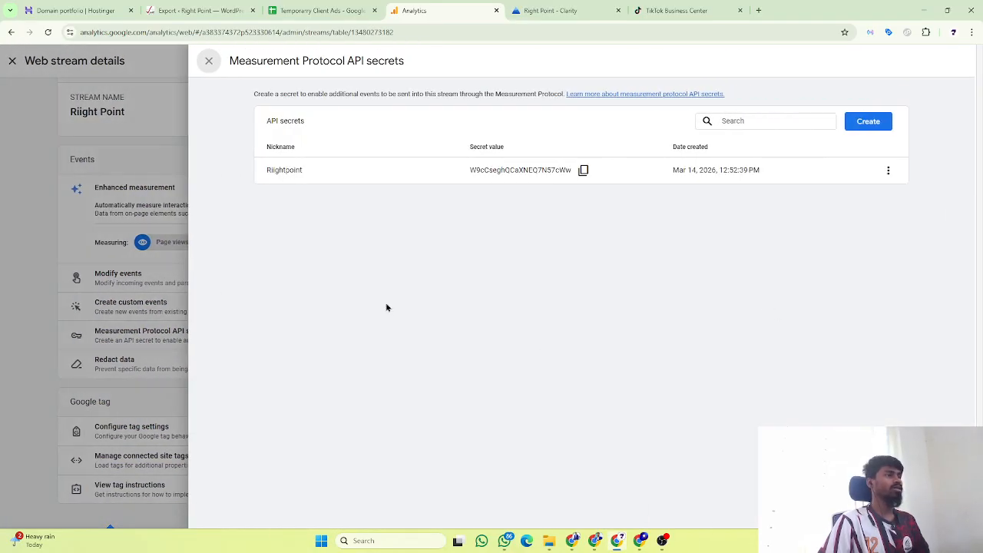
{"action": "left_click", "coordinate": [868, 129]}
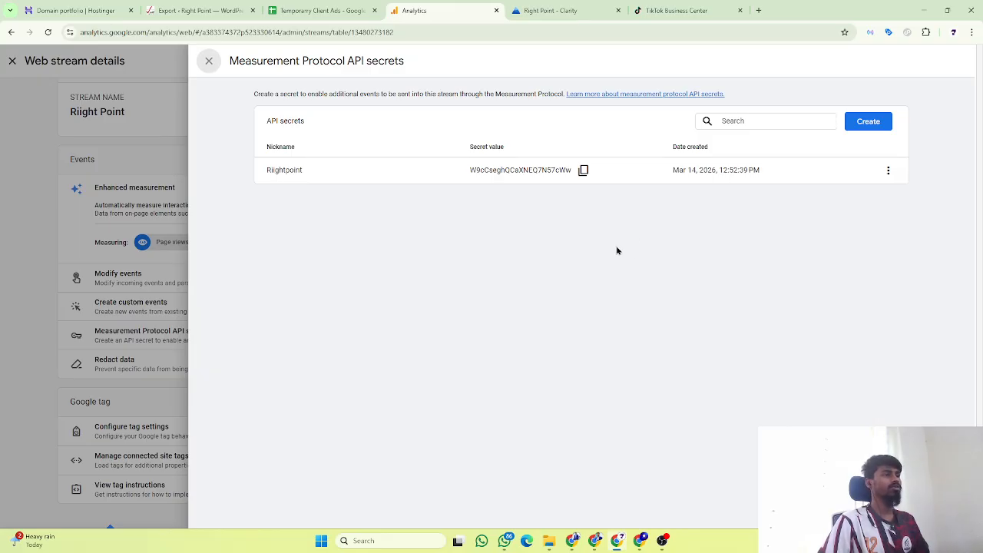
{"action": "left_click", "coordinate": [868, 123]}
{"action": "left_click", "coordinate": [669, 98]}
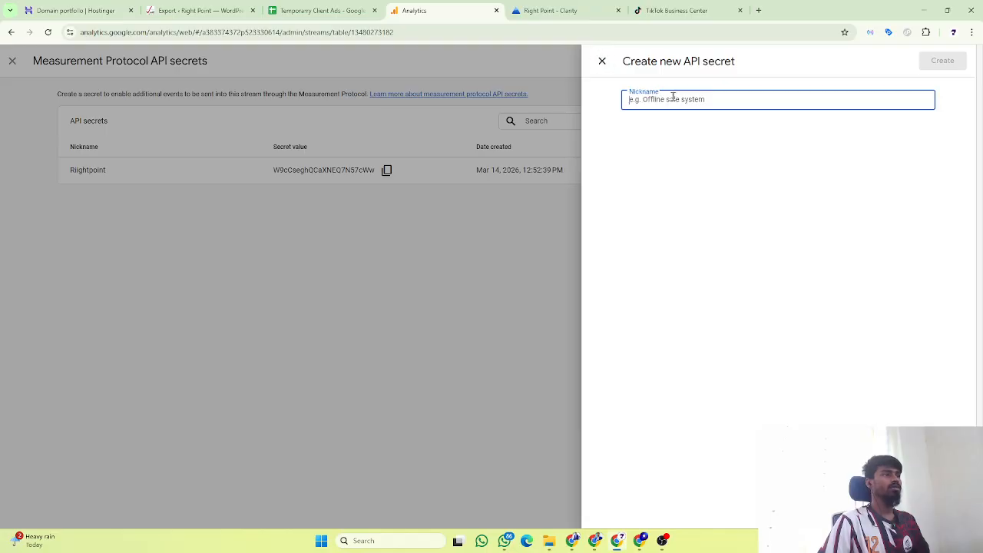
{"action": "type", "text": "cd"}
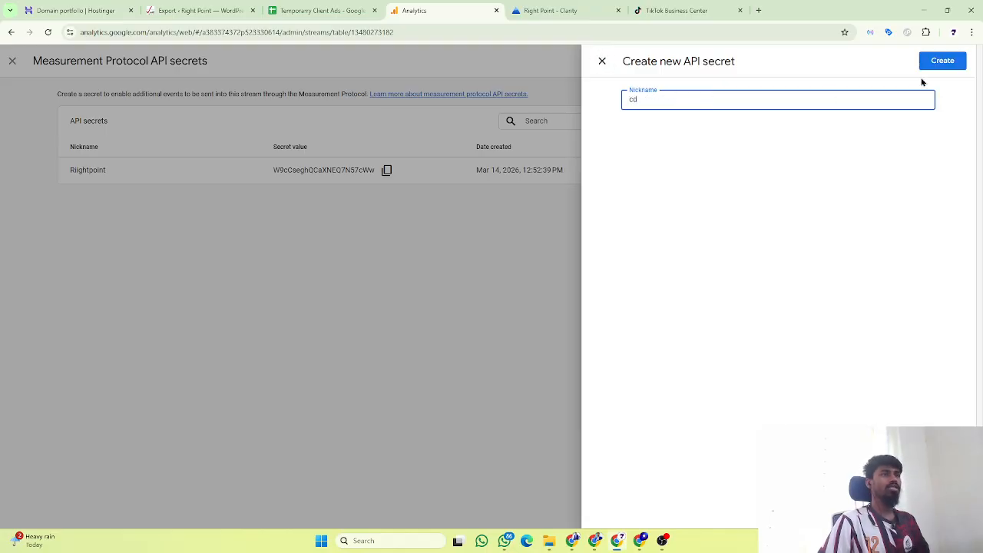
{"action": "left_click", "coordinate": [602, 61]}
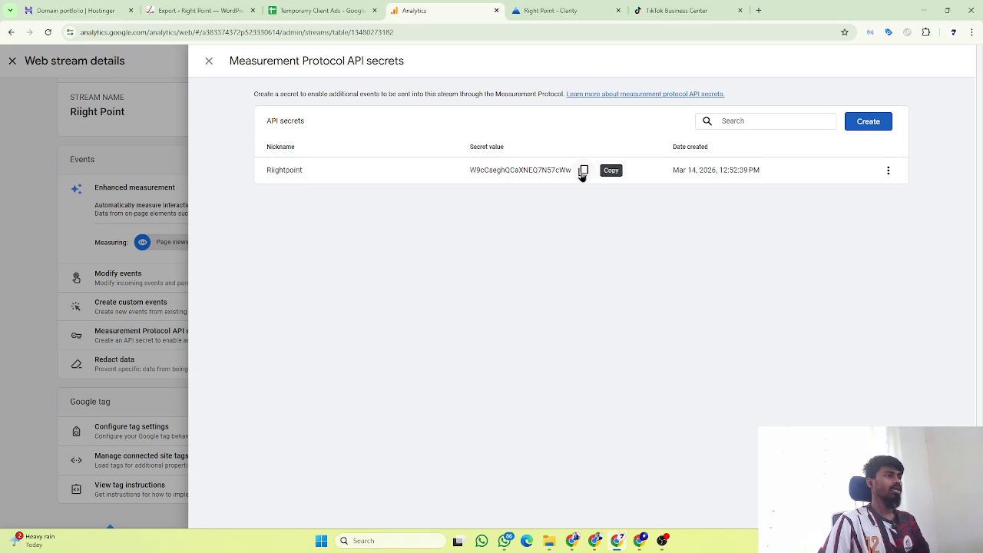
Step: Copy the Riightpoint API secret from Google Analytics into the GA4 API Secret field in Zyncops and save the settings
{"action": "left_click", "coordinate": [583, 172]}
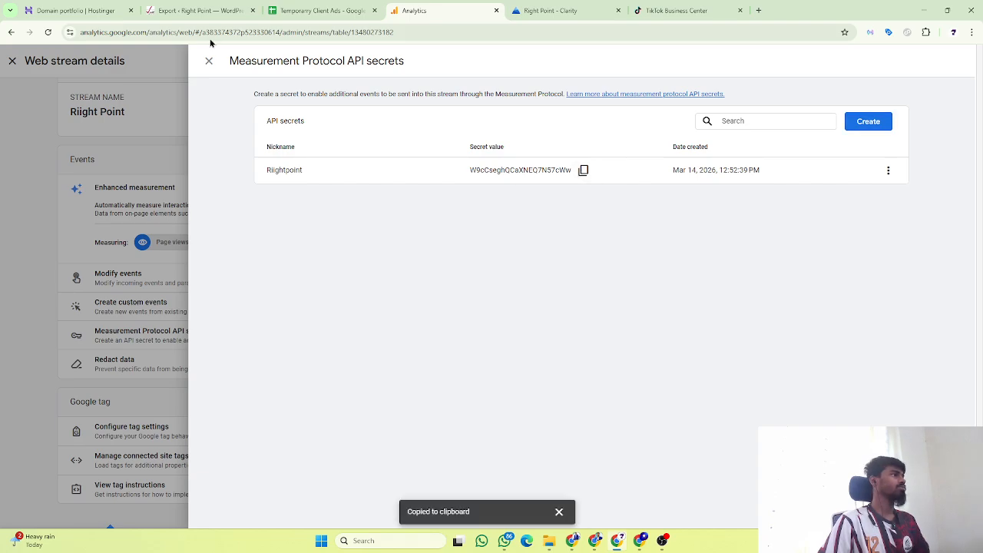
{"action": "key", "text": "alt+Tab"}
{"action": "triple_click", "coordinate": [351, 360]}
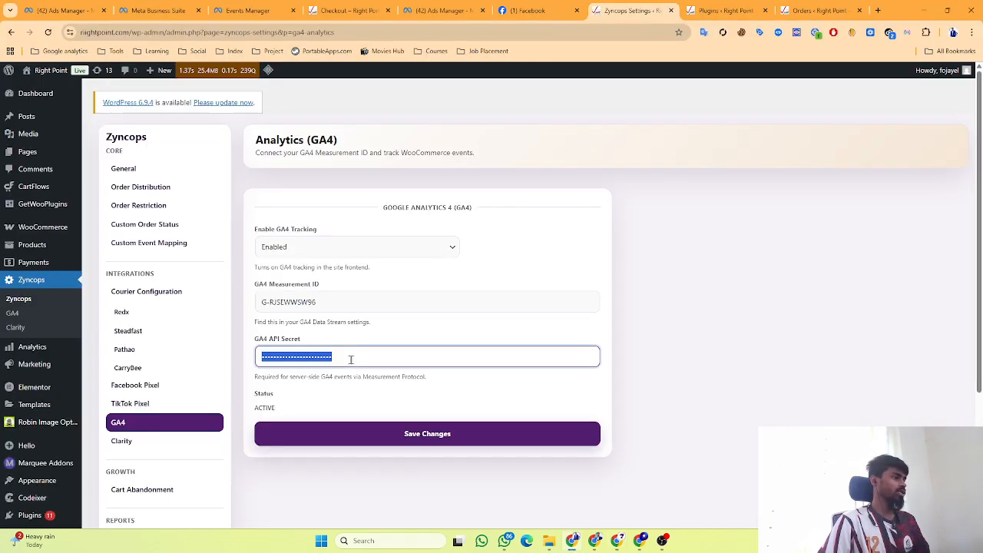
{"action": "key", "text": "ctrl+v"}
{"action": "left_click", "coordinate": [342, 431]}
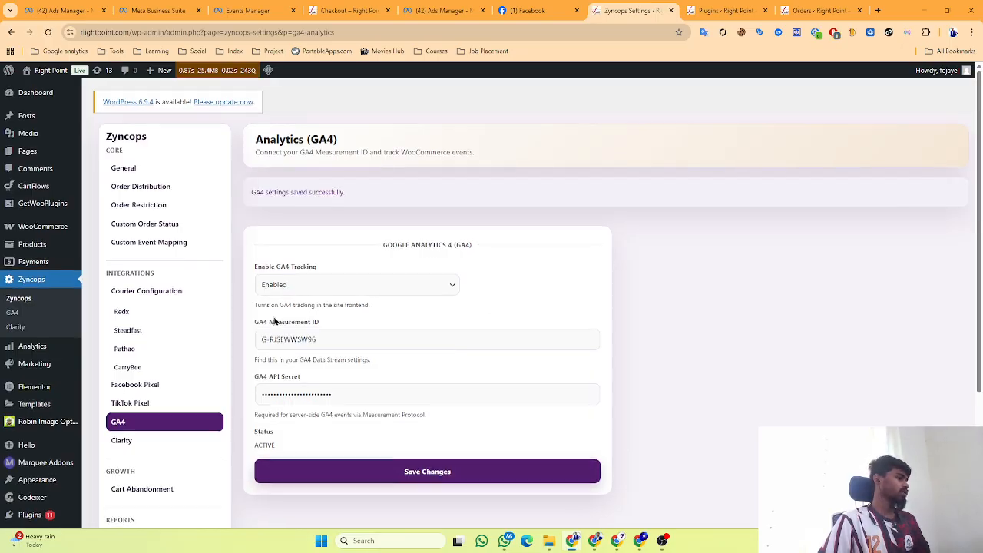
Step: Open the Clarity settings in Zyncops and switch to the Microsoft Clarity project in the other browser window
{"action": "scroll", "coordinate": [275, 321], "scroll_direction": "down", "scroll_amount": 2}
{"action": "left_click", "coordinate": [130, 346]}
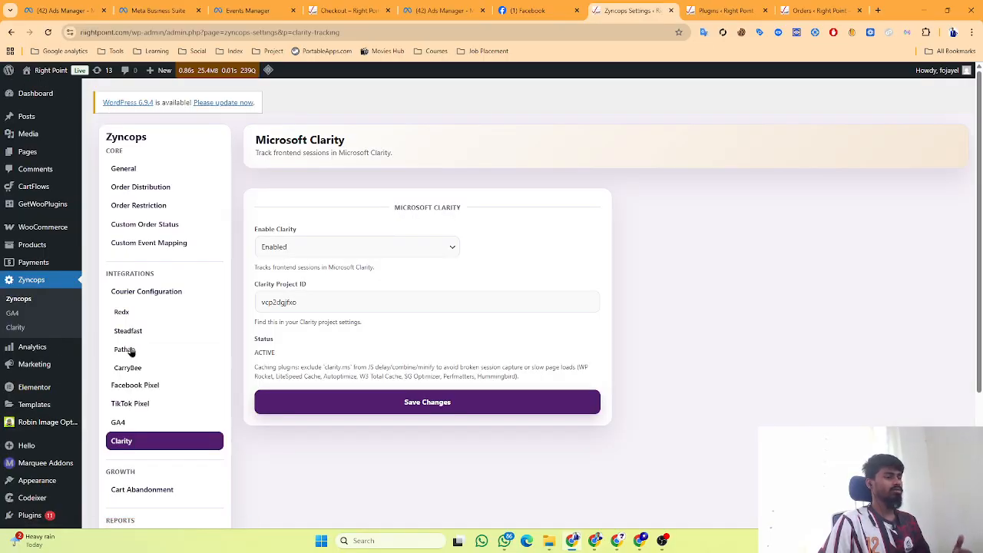
{"action": "mouse_move", "coordinate": [639, 547]}
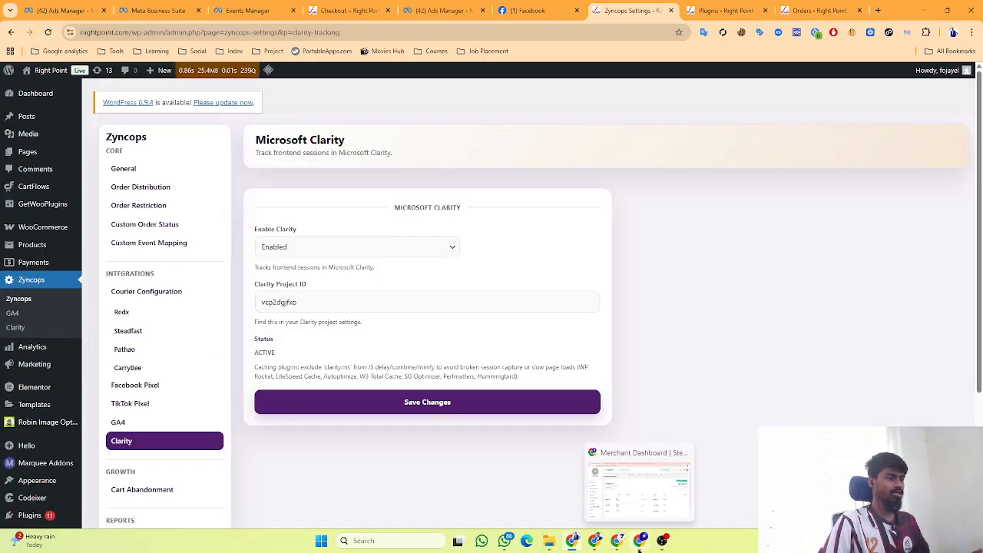
{"action": "left_click", "coordinate": [595, 541]}
{"action": "left_click", "coordinate": [535, 8]}
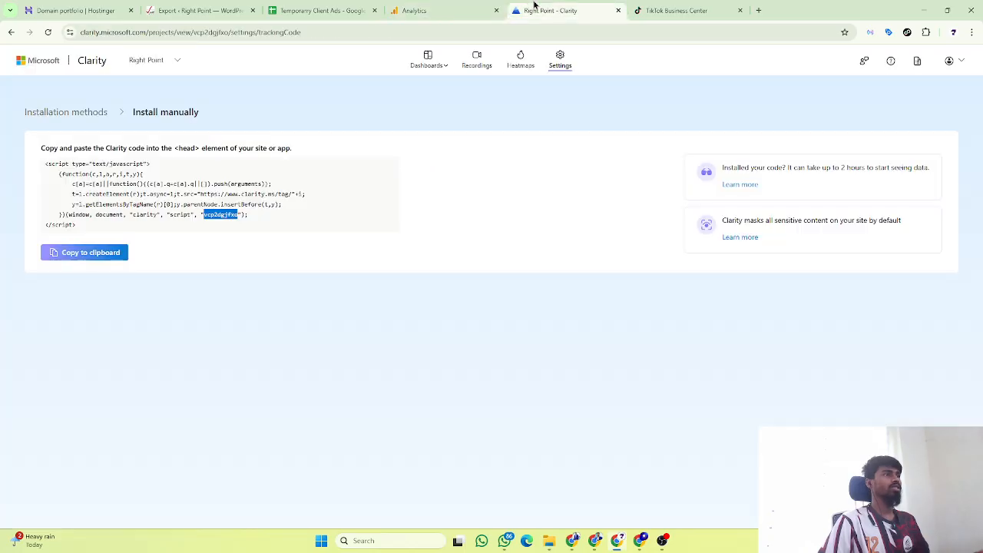
Step: Go to the Microsoft Clarity project list, look at the form for adding a new project and cancel it
{"action": "left_click", "coordinate": [107, 61]}
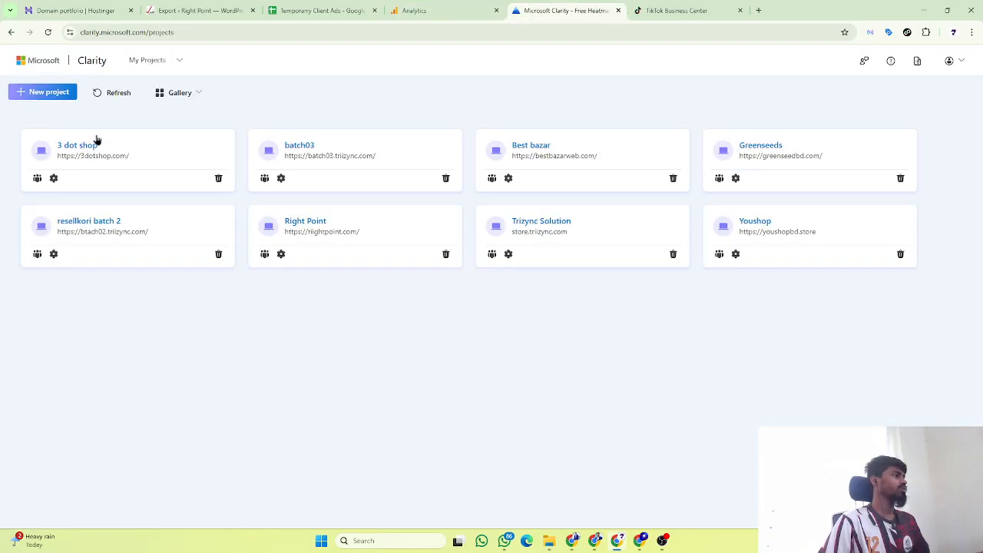
{"action": "left_click", "coordinate": [49, 94]}
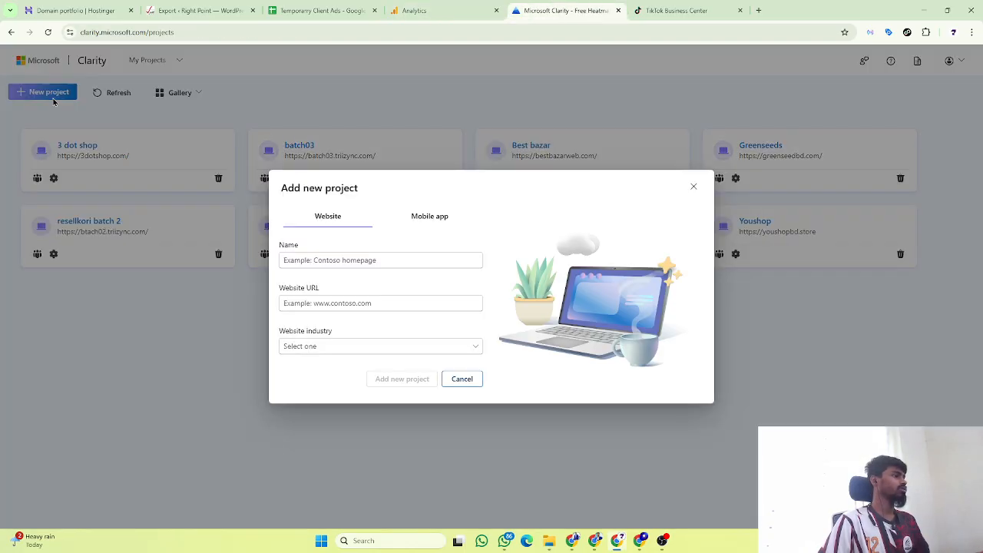
{"action": "left_click", "coordinate": [465, 379]}
Step: Open the Right Point project's setup settings, get the manual tracking code and select the project ID in it
{"action": "left_click", "coordinate": [312, 230]}
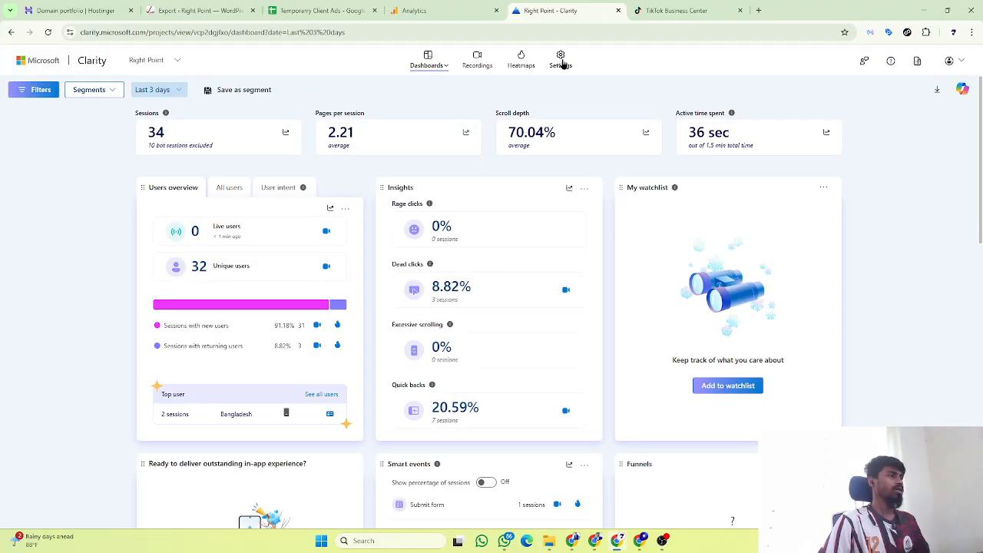
{"action": "left_click", "coordinate": [562, 65]}
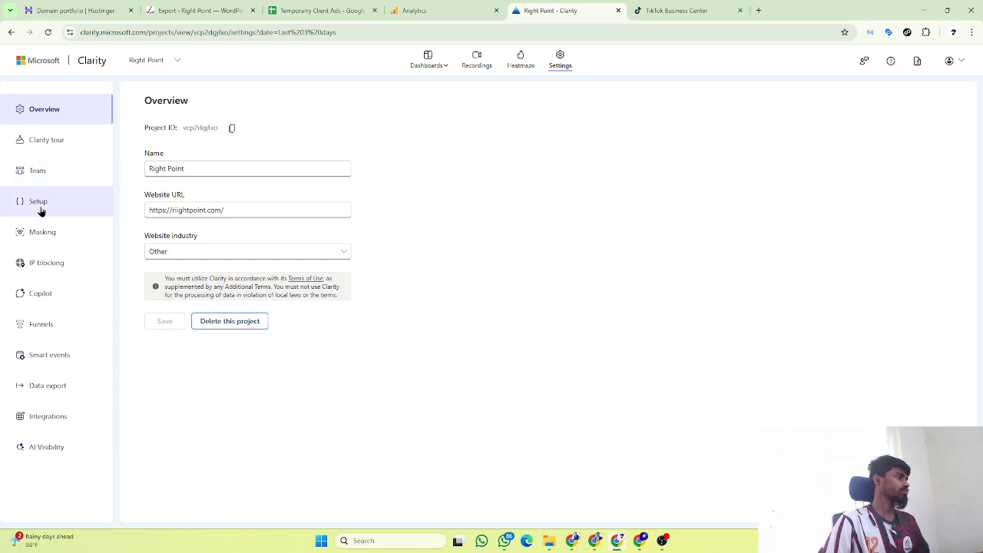
{"action": "left_click", "coordinate": [39, 202]}
{"action": "scroll", "coordinate": [357, 355], "scroll_direction": "down", "scroll_amount": 3}
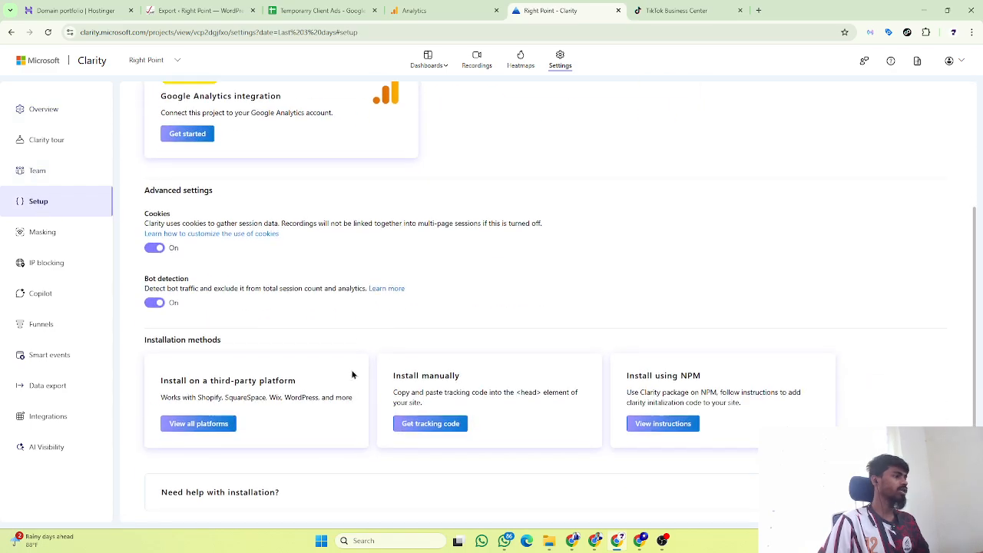
{"action": "left_click", "coordinate": [422, 427]}
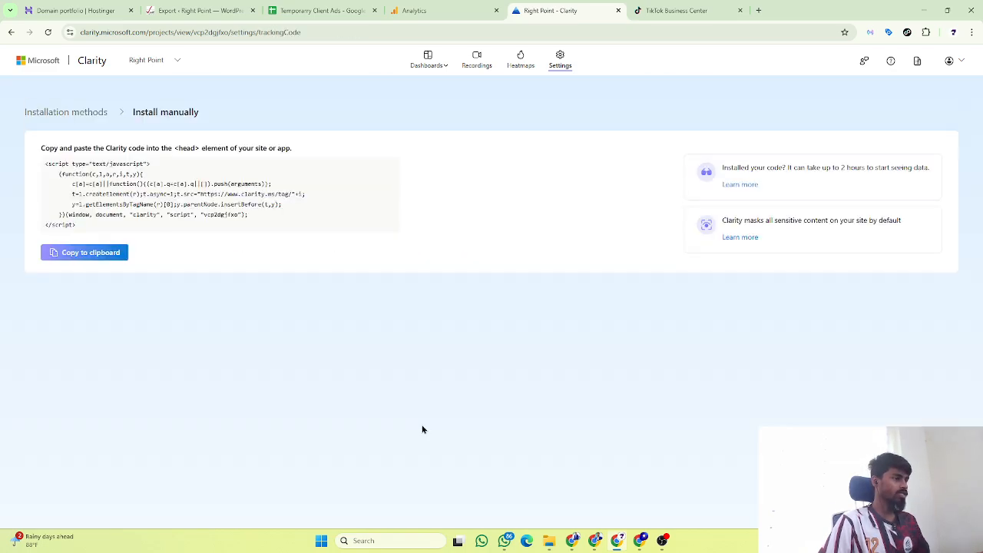
{"action": "left_click_drag", "start_coordinate": [204, 214], "coordinate": [238, 216]}
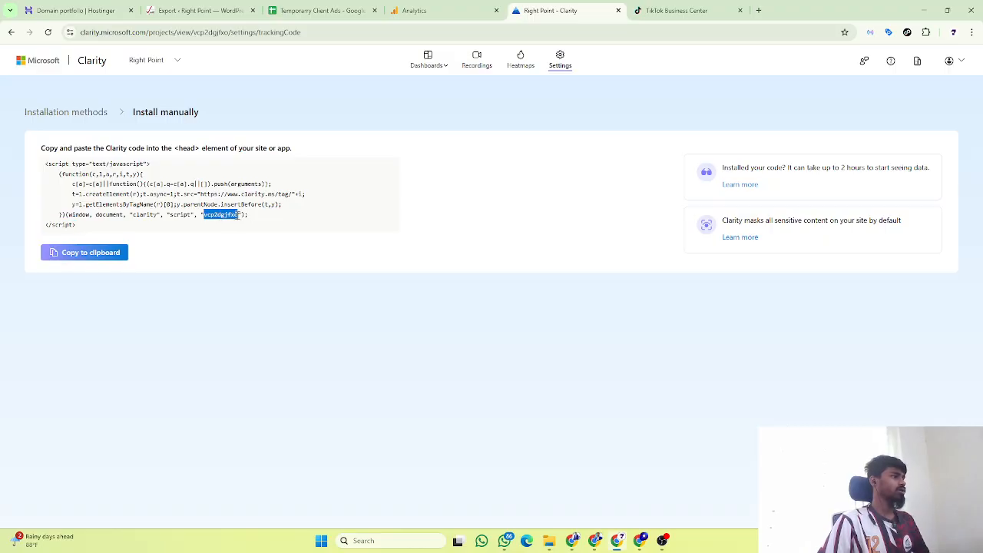
Step: Return to the Clarity settings in Zyncops and check the Clarity Project ID field
{"action": "key", "text": "alt+Tab"}
{"action": "left_click", "coordinate": [314, 308]}
{"action": "key", "text": "ctrl+a"}
{"action": "left_click", "coordinate": [315, 466]}
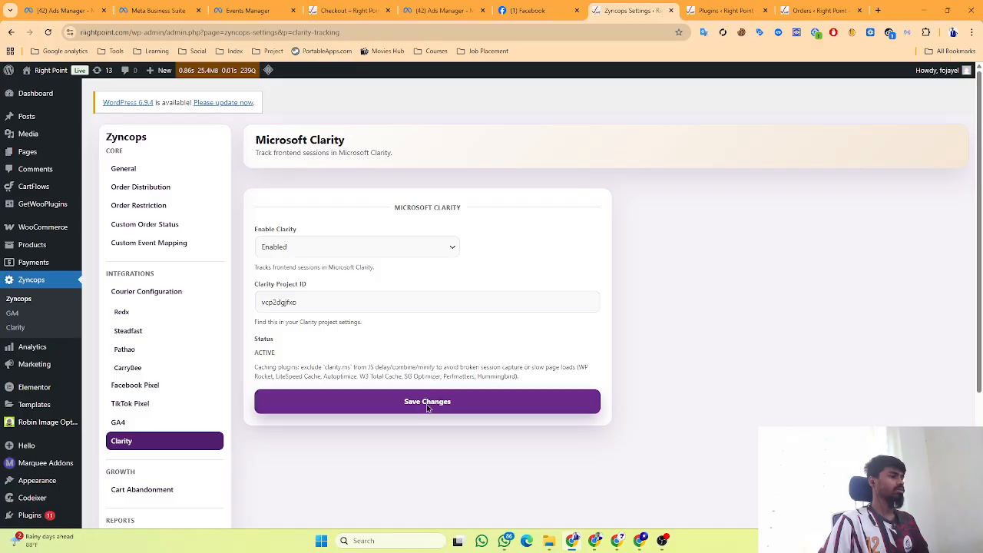
Step: Open the Cart Abandonment page in Zyncops and look at the customer name and phone number of the abandoned cart
{"action": "scroll", "coordinate": [192, 434], "scroll_direction": "down", "scroll_amount": 3}
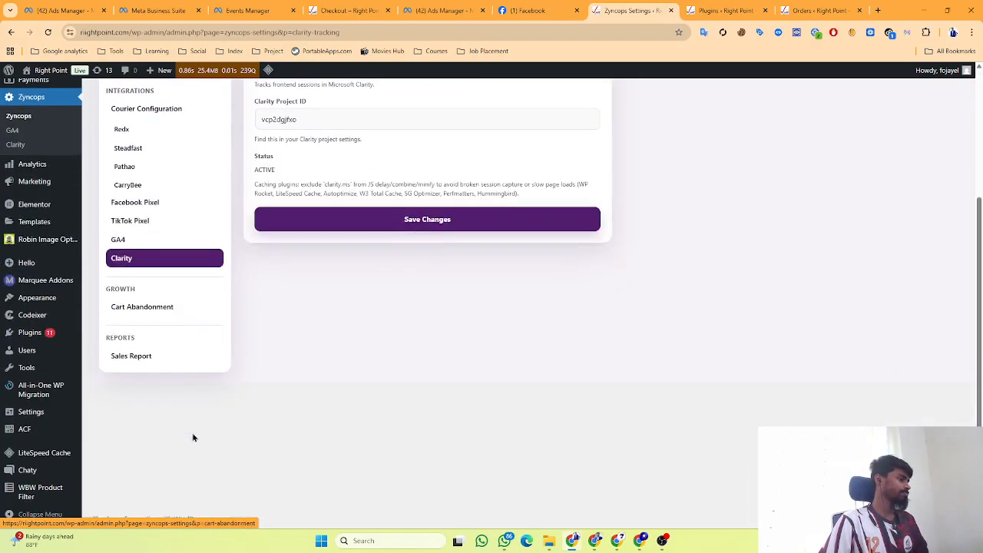
{"action": "left_click", "coordinate": [198, 307]}
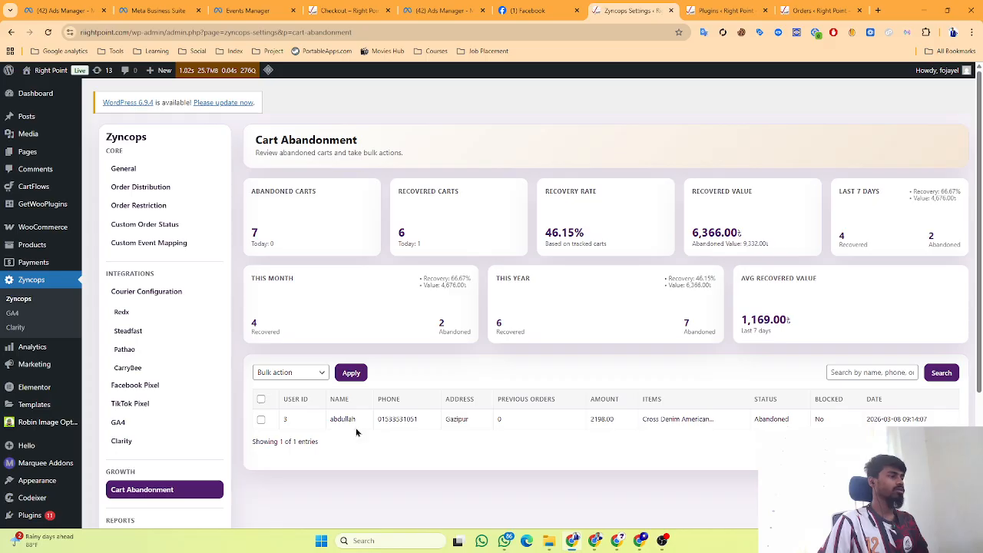
{"action": "double_click", "coordinate": [352, 419]}
{"action": "double_click", "coordinate": [397, 419]}
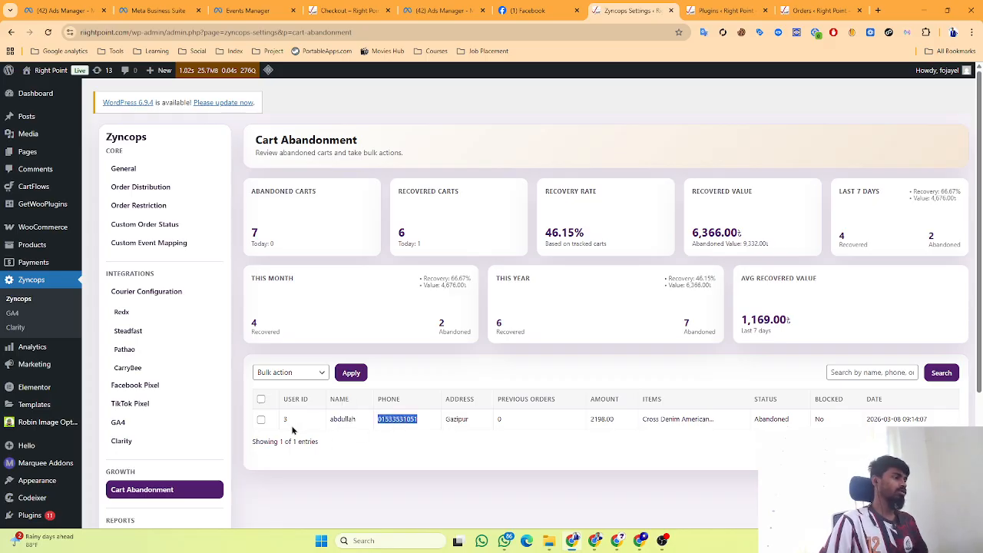
Step: Create an order from the abandoned cart with a bulk action and reload the WooCommerce orders list to check it
{"action": "left_click", "coordinate": [261, 421]}
{"action": "left_click", "coordinate": [285, 373]}
{"action": "left_click", "coordinate": [283, 402]}
{"action": "left_click", "coordinate": [344, 376]}
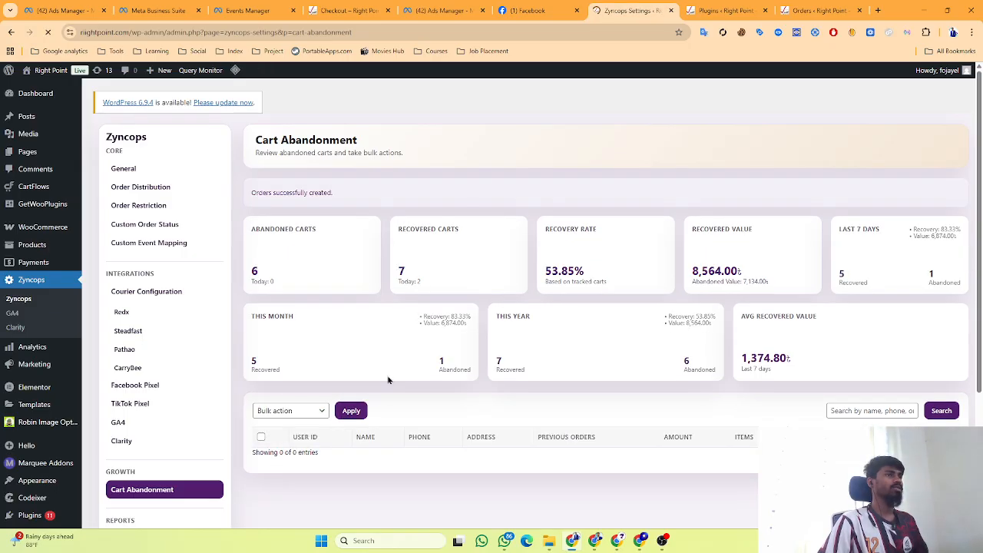
{"action": "key", "text": "ctrl+9"}
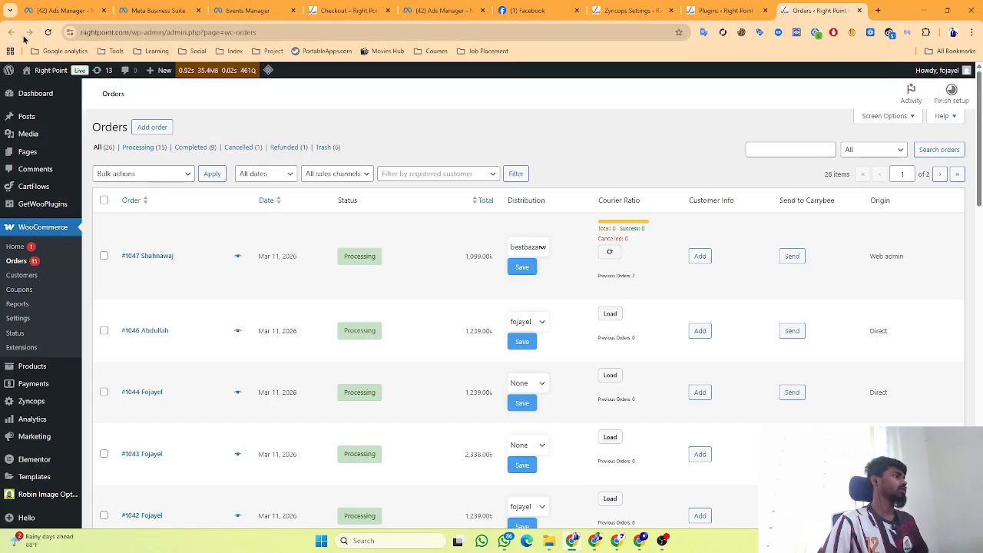
{"action": "left_click", "coordinate": [47, 32]}
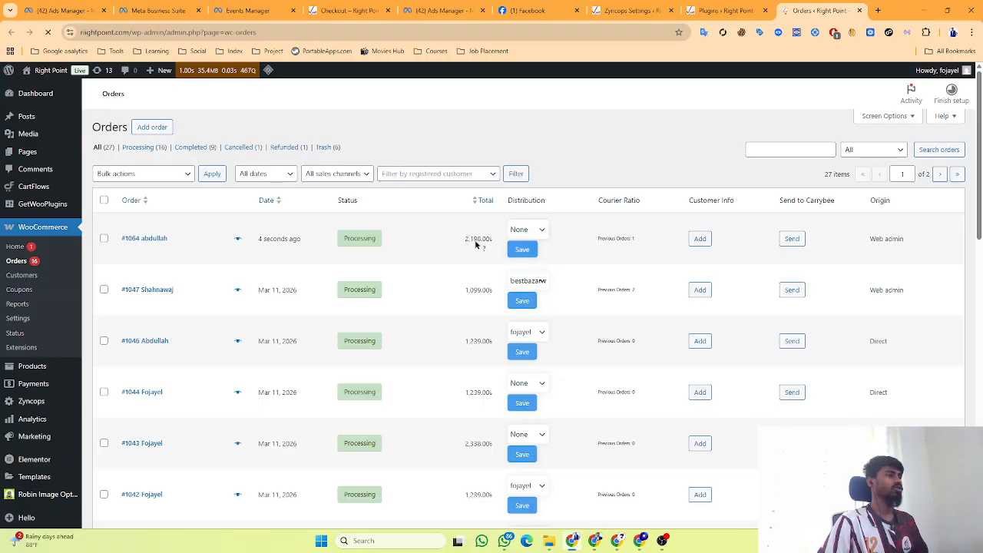
Step: Return to Zyncops, open the Sales Report and examine its monthly status, daily distribution and revenue by status charts
{"action": "left_click", "coordinate": [626, 11]}
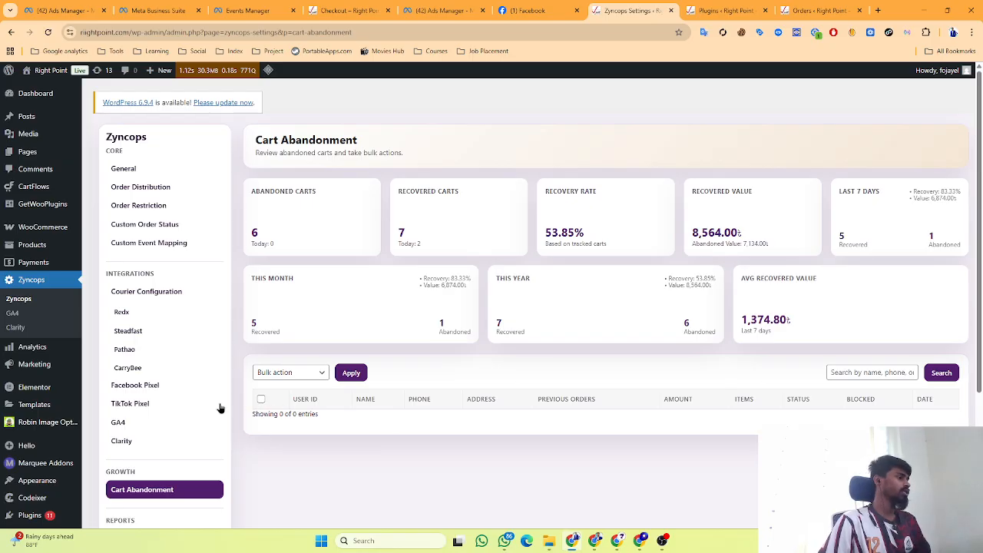
{"action": "scroll", "coordinate": [156, 408], "scroll_direction": "down", "scroll_amount": 3}
{"action": "left_click", "coordinate": [131, 357]}
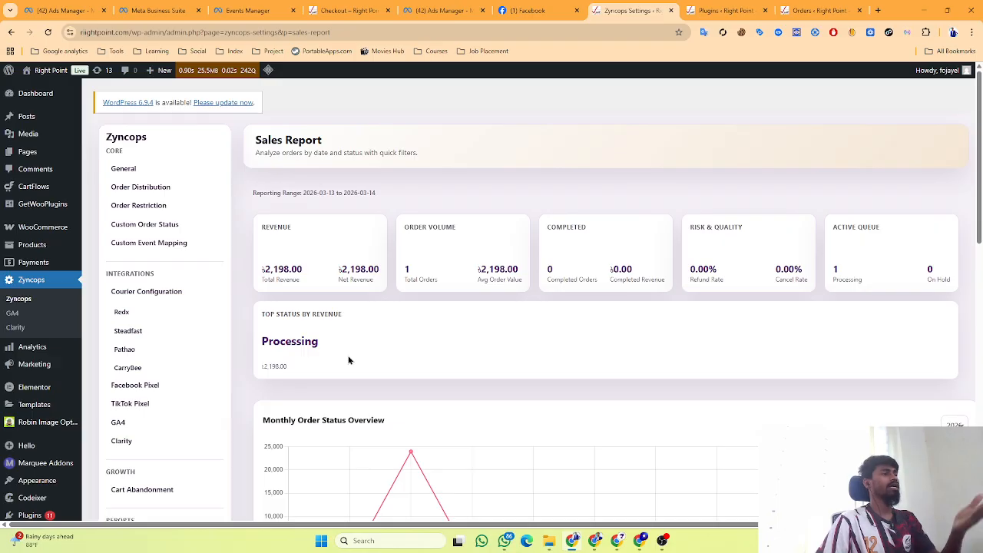
{"action": "scroll", "coordinate": [348, 360], "scroll_direction": "down", "scroll_amount": 3}
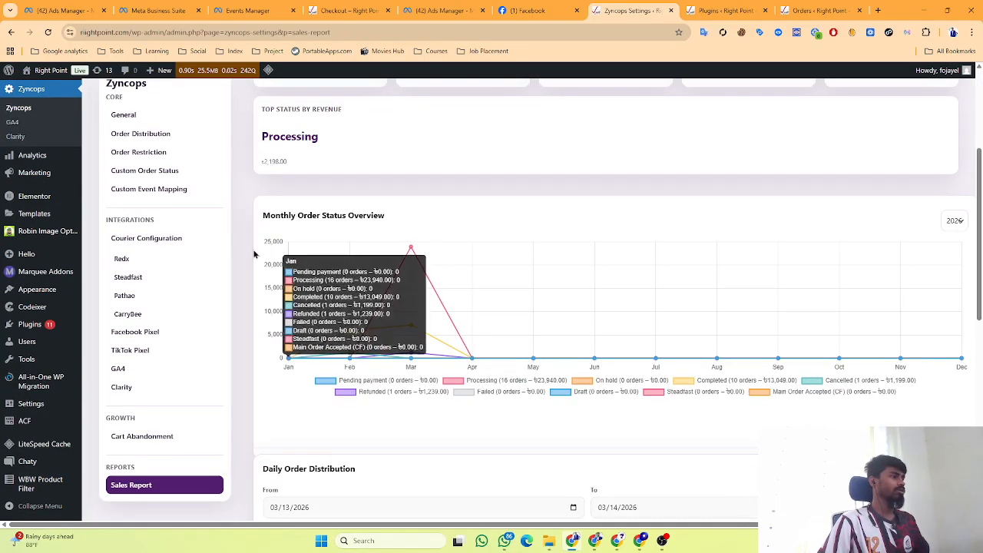
{"action": "scroll", "coordinate": [342, 325], "scroll_direction": "down", "scroll_amount": 2}
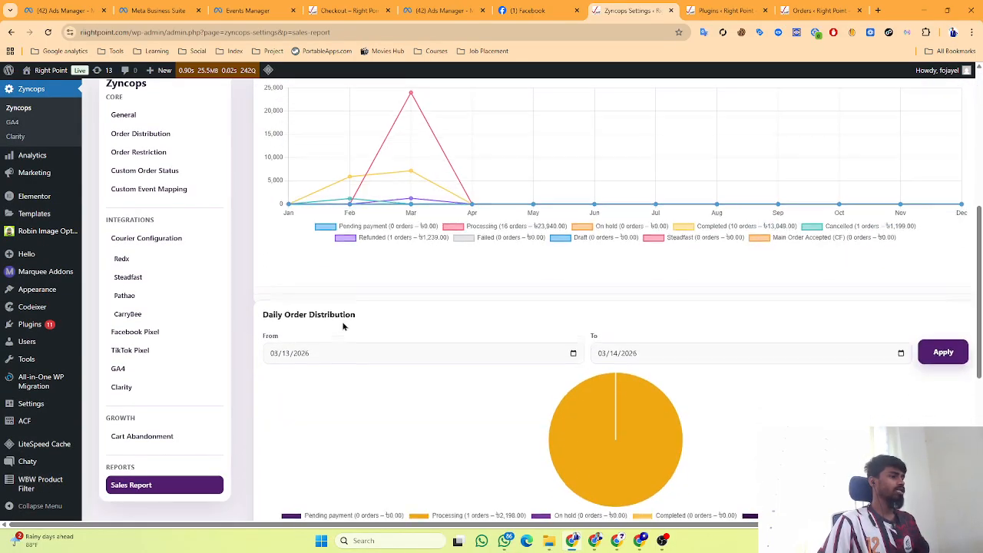
{"action": "scroll", "coordinate": [346, 326], "scroll_direction": "down", "scroll_amount": 4}
{"action": "mouse_move", "coordinate": [449, 395]}
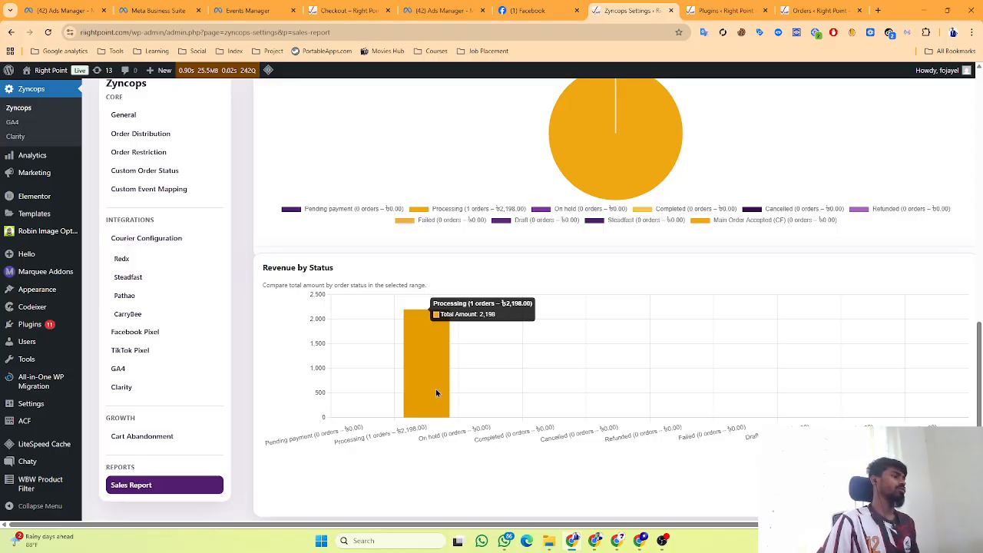
{"action": "scroll", "coordinate": [441, 404], "scroll_direction": "up", "scroll_amount": 6}
{"action": "scroll", "coordinate": [167, 377], "scroll_direction": "up", "scroll_amount": 4}
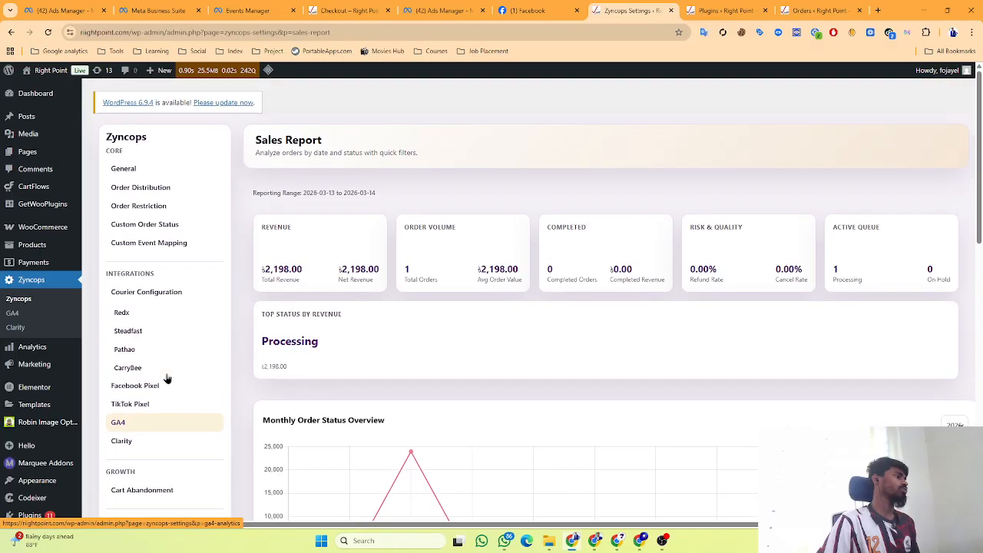
Step: Add a custom order status named New on the Custom Order Status page
{"action": "left_click", "coordinate": [157, 229]}
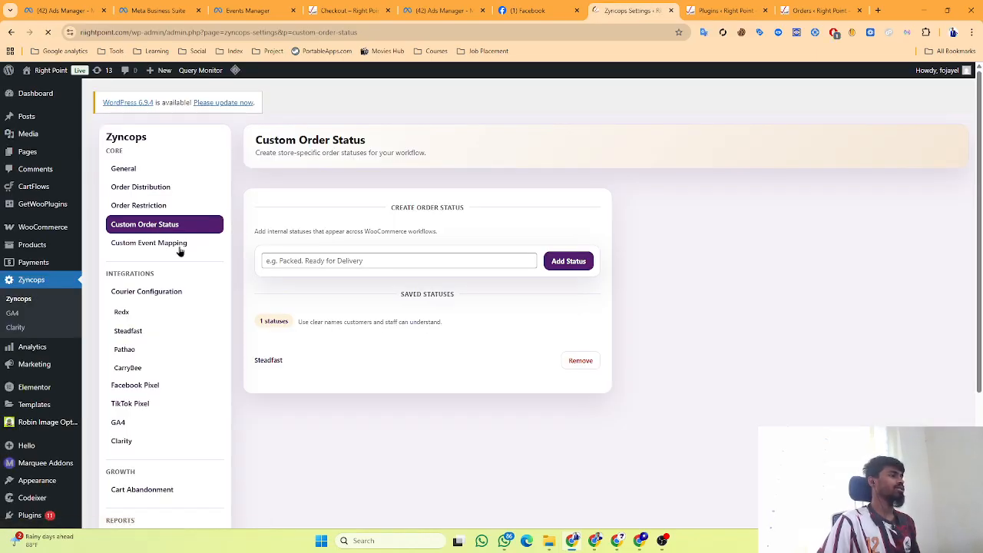
{"action": "left_click", "coordinate": [567, 262]}
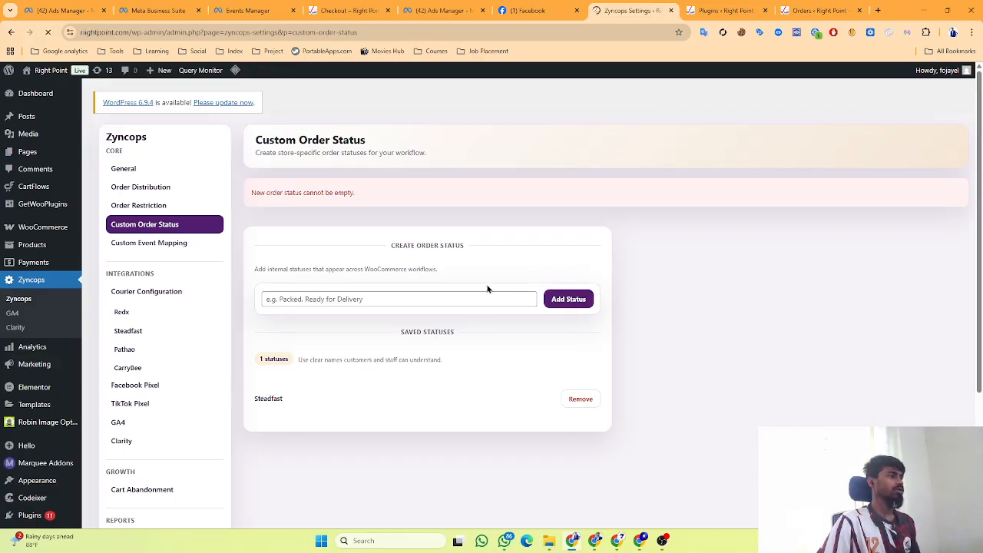
{"action": "left_click", "coordinate": [323, 299]}
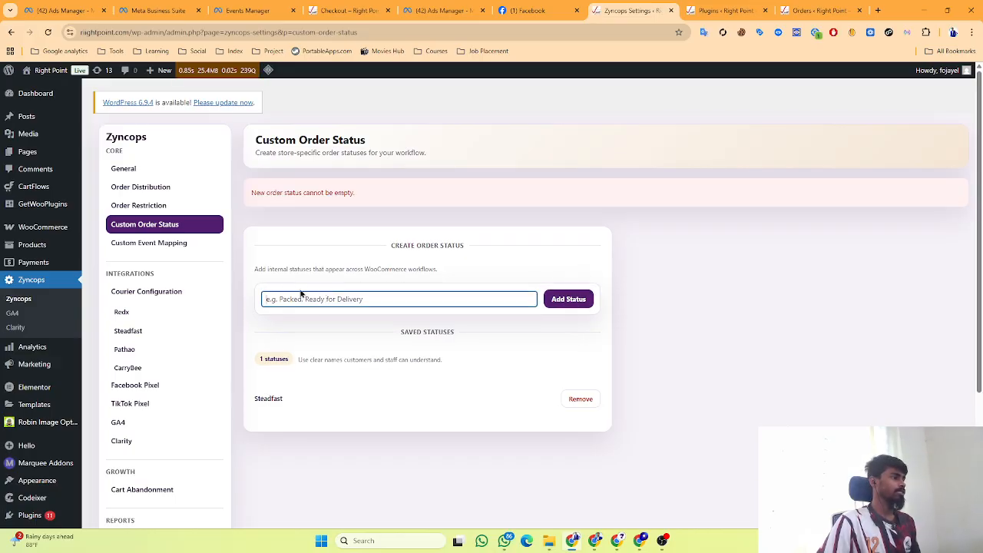
{"action": "type", "text": "New"}
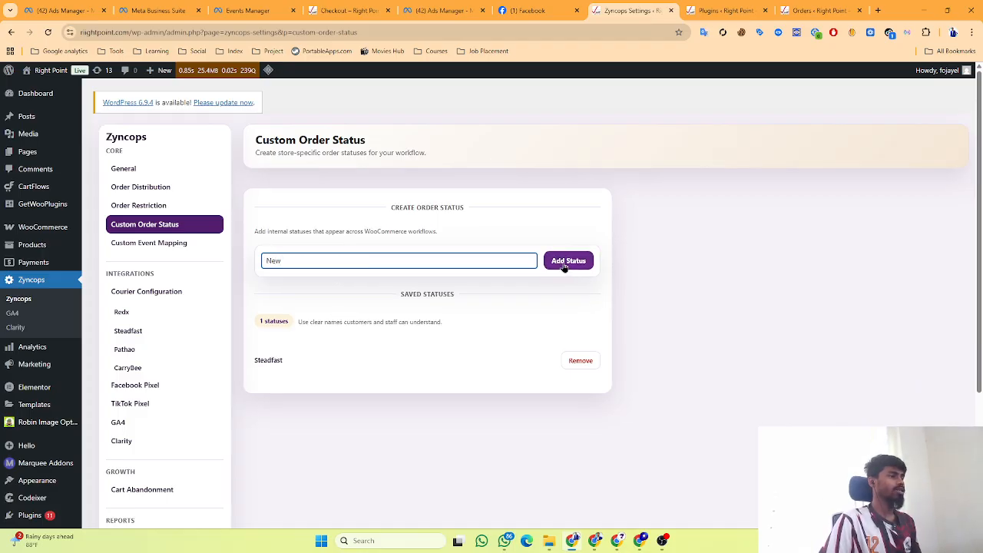
{"action": "left_click", "coordinate": [565, 265]}
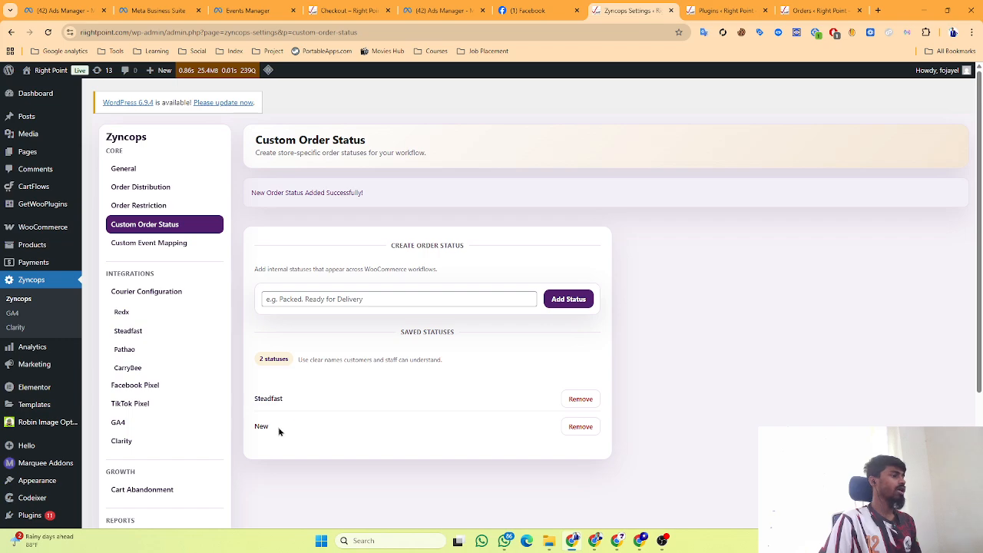
{"action": "double_click", "coordinate": [262, 427]}
{"action": "left_click_drag", "start_coordinate": [263, 427], "coordinate": [262, 436]}
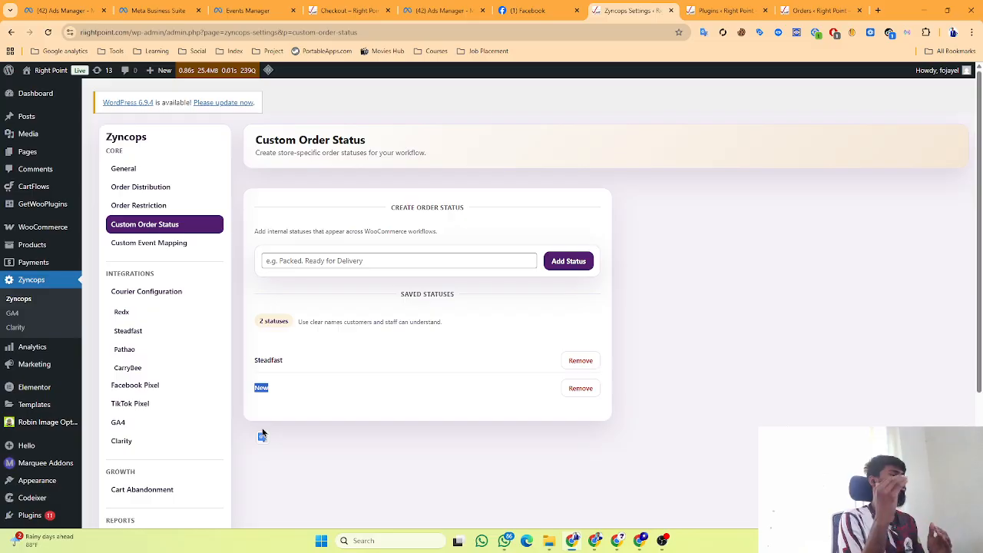
{"action": "left_click_drag", "start_coordinate": [262, 435], "coordinate": [219, 410]}
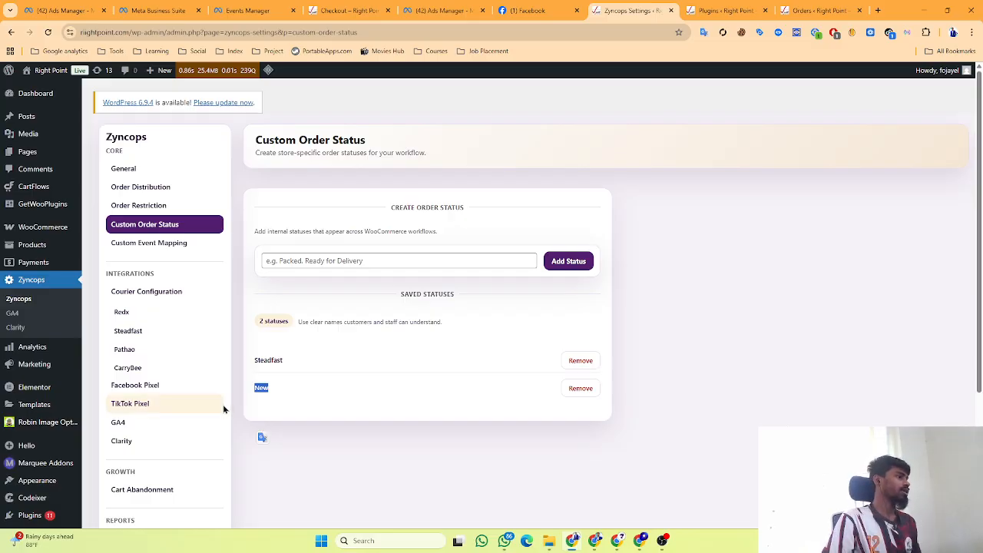
Step: Save a custom event mapping that links the New order status to the event name Test
{"action": "left_click", "coordinate": [146, 245]}
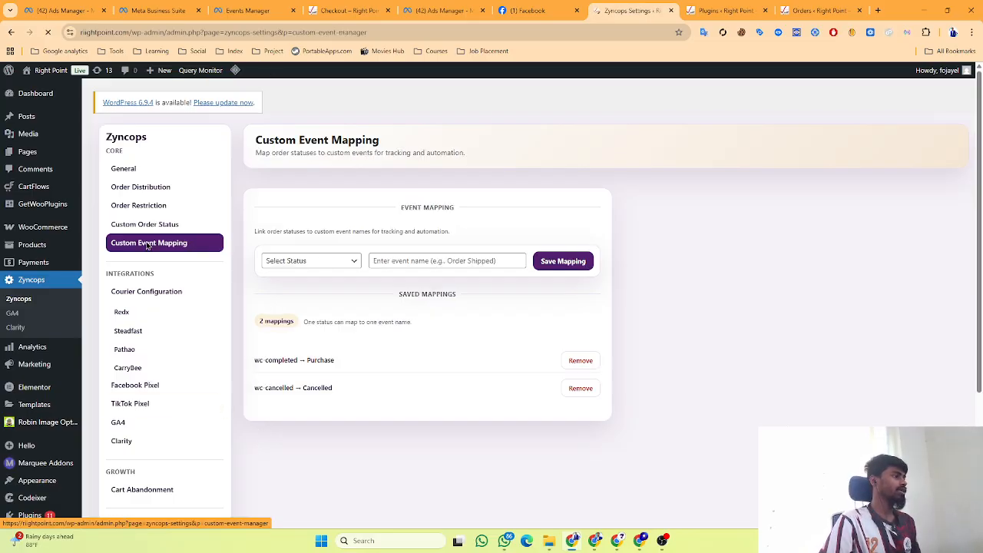
{"action": "left_click", "coordinate": [318, 261]}
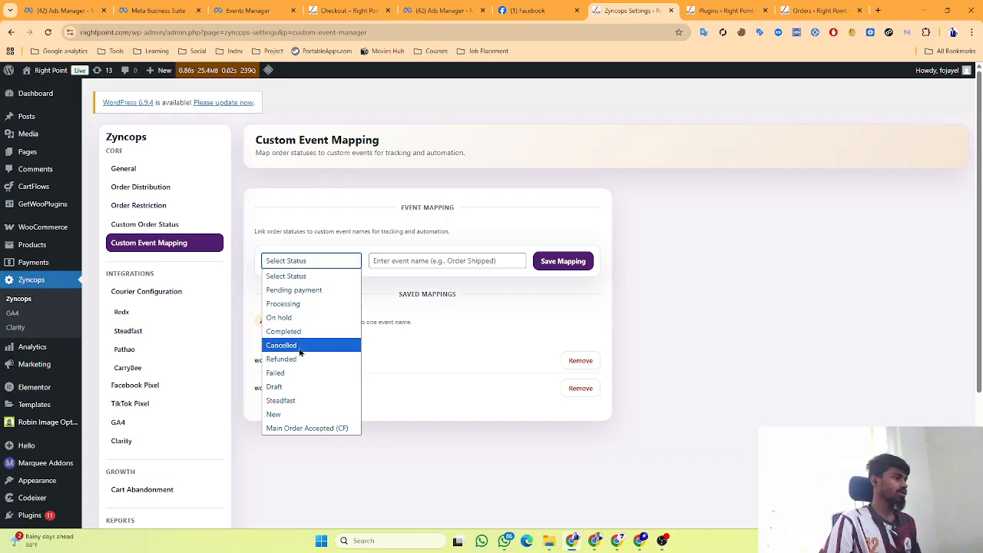
{"action": "left_click", "coordinate": [278, 414]}
{"action": "left_click", "coordinate": [422, 262]}
{"action": "type", "text": "Test"}
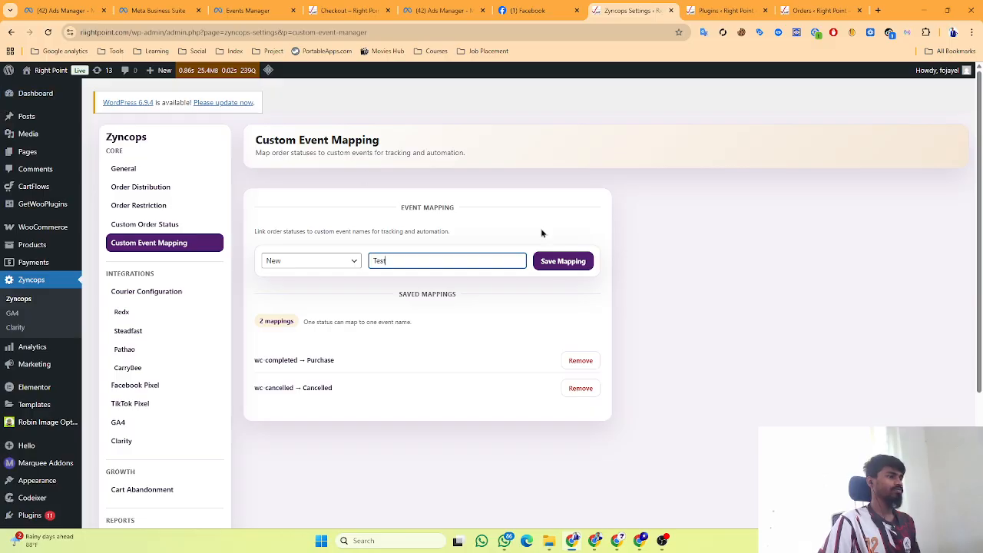
{"action": "left_click", "coordinate": [561, 265]}
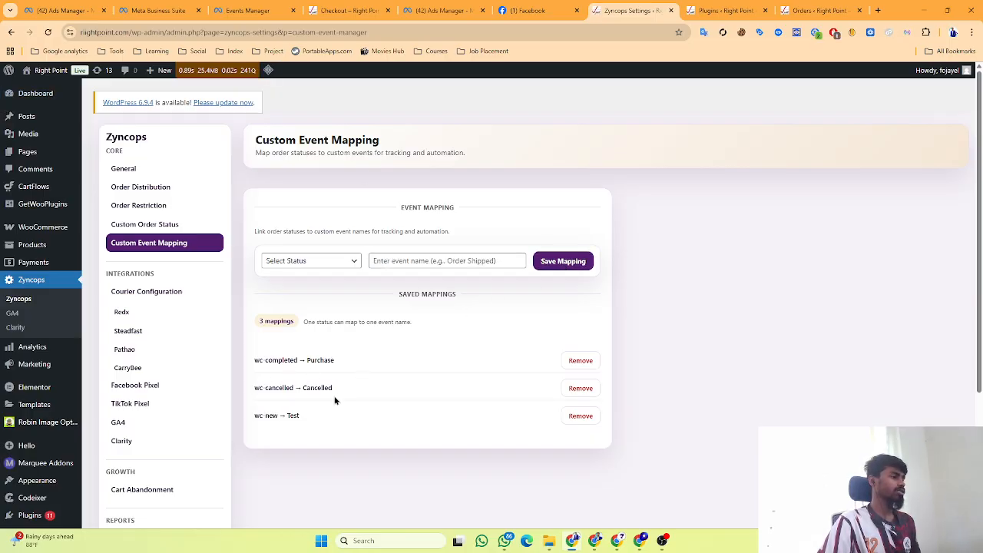
{"action": "left_click_drag", "start_coordinate": [255, 417], "coordinate": [298, 416]}
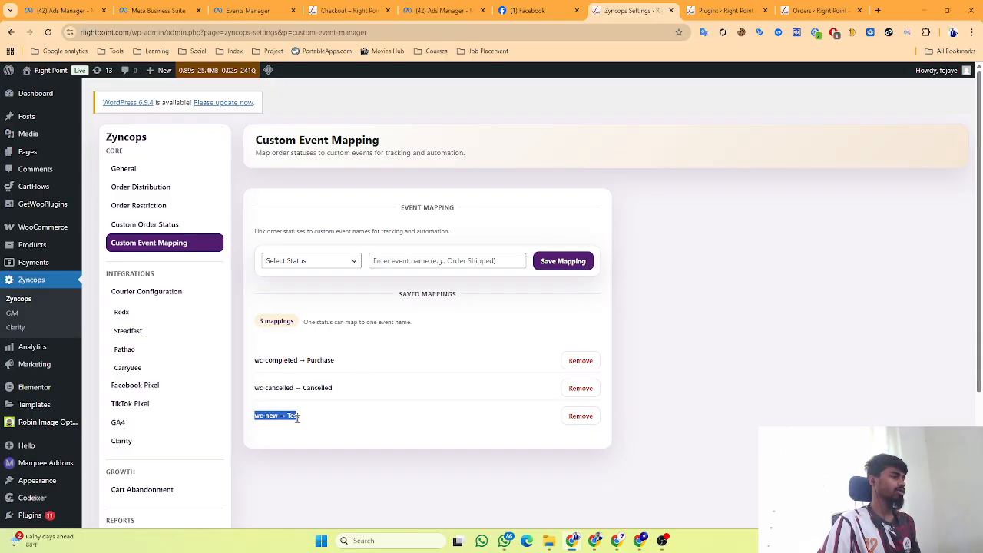
{"action": "left_click", "coordinate": [346, 420]}
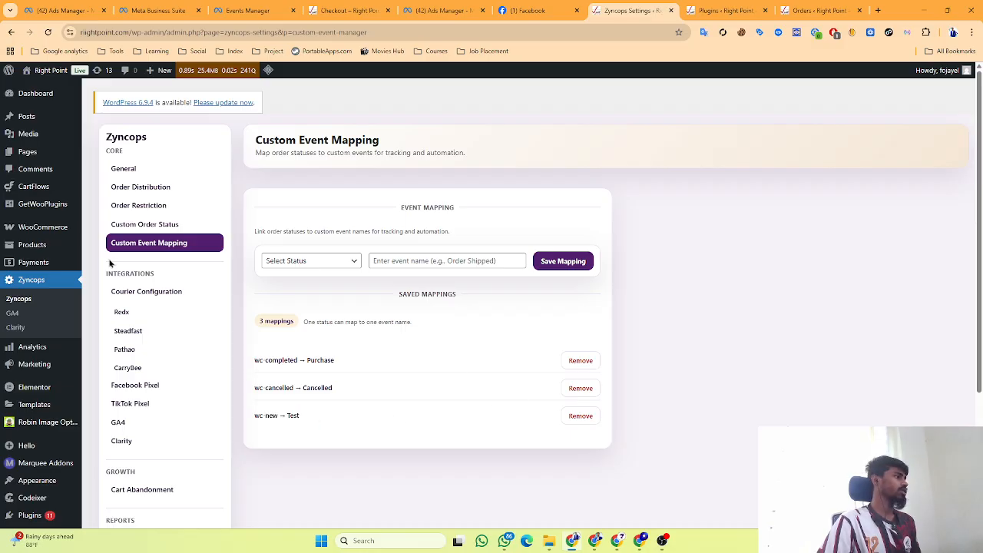
Step: Reload the WooCommerce orders list and look at the newest order's available bulk actions and its preview
{"action": "left_click", "coordinate": [818, 10]}
{"action": "left_click", "coordinate": [48, 32]}
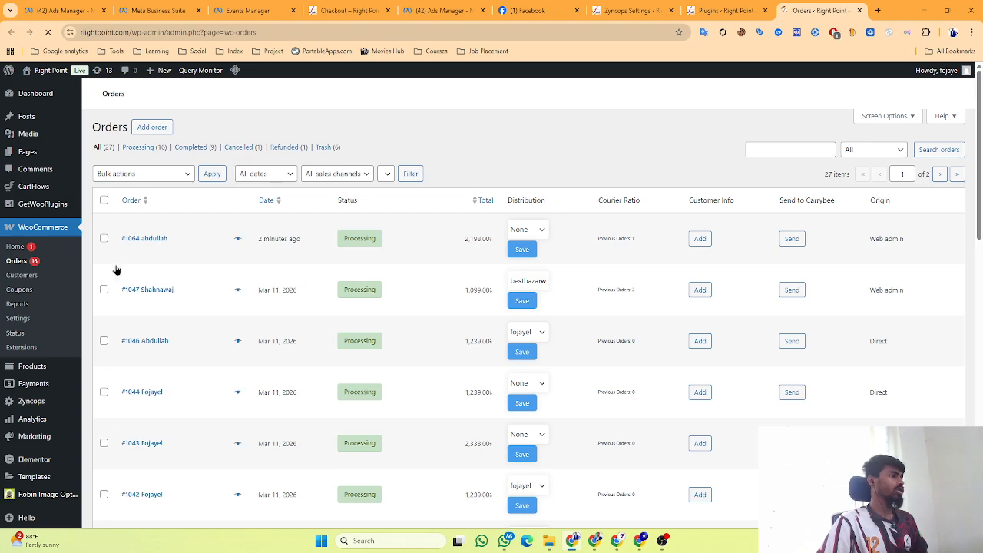
{"action": "left_click", "coordinate": [104, 239]}
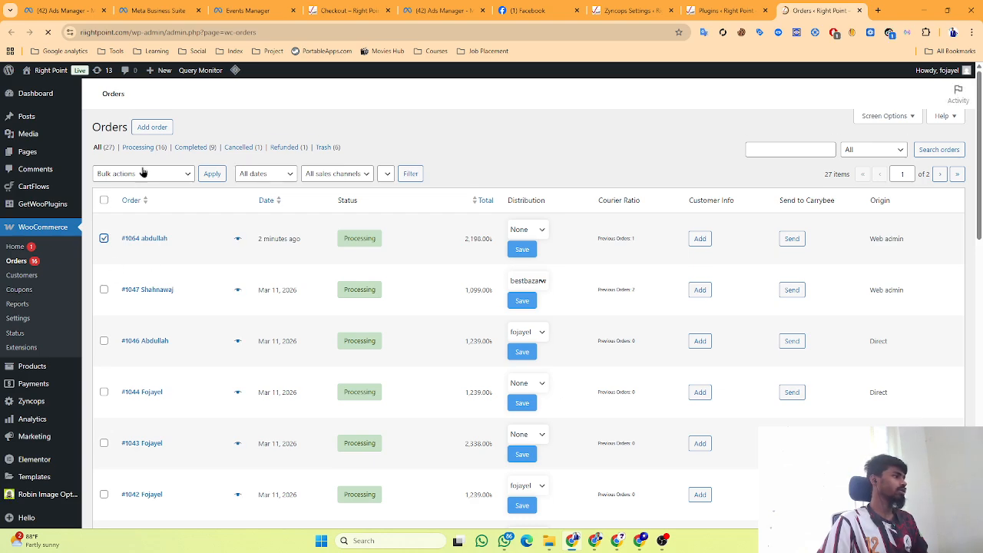
{"action": "left_click", "coordinate": [142, 173]}
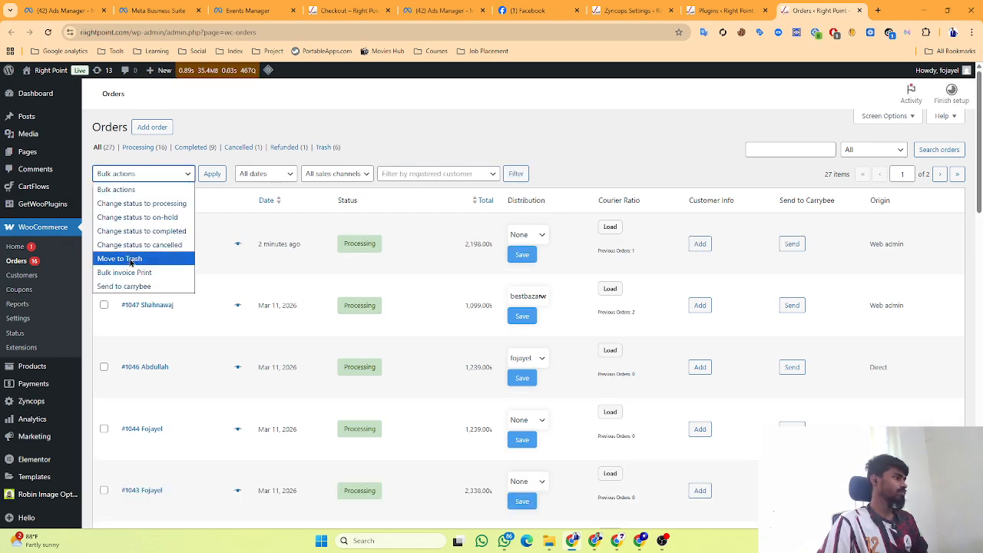
{"action": "left_click", "coordinate": [416, 138]}
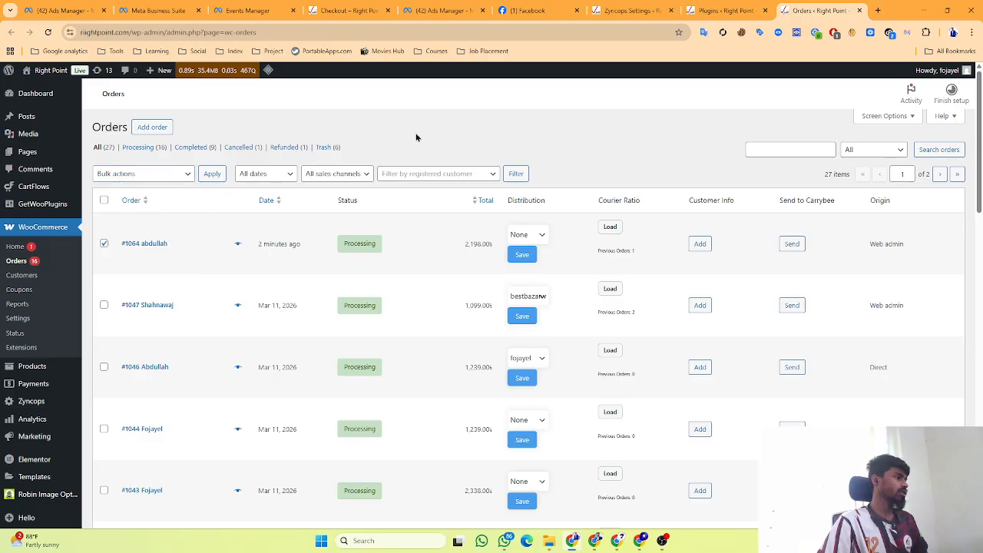
{"action": "left_click", "coordinate": [237, 245]}
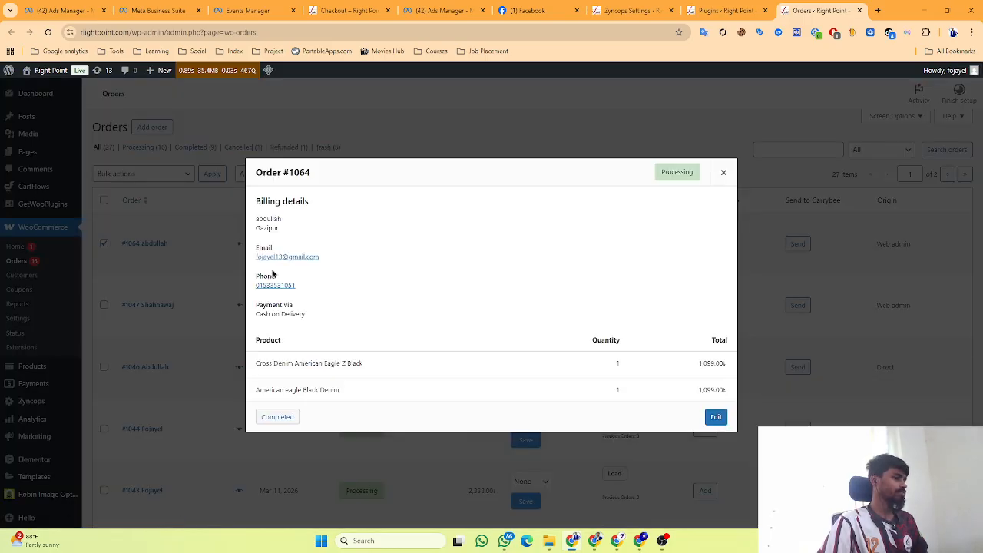
{"action": "left_click", "coordinate": [726, 179]}
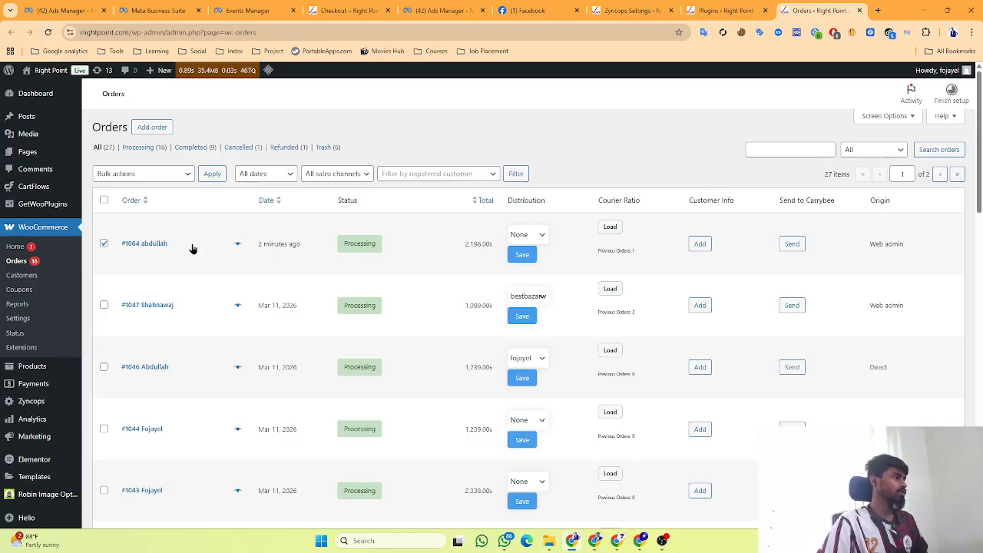
Step: Open the newest order for editing, set its status to New and update the order
{"action": "left_click", "coordinate": [164, 246]}
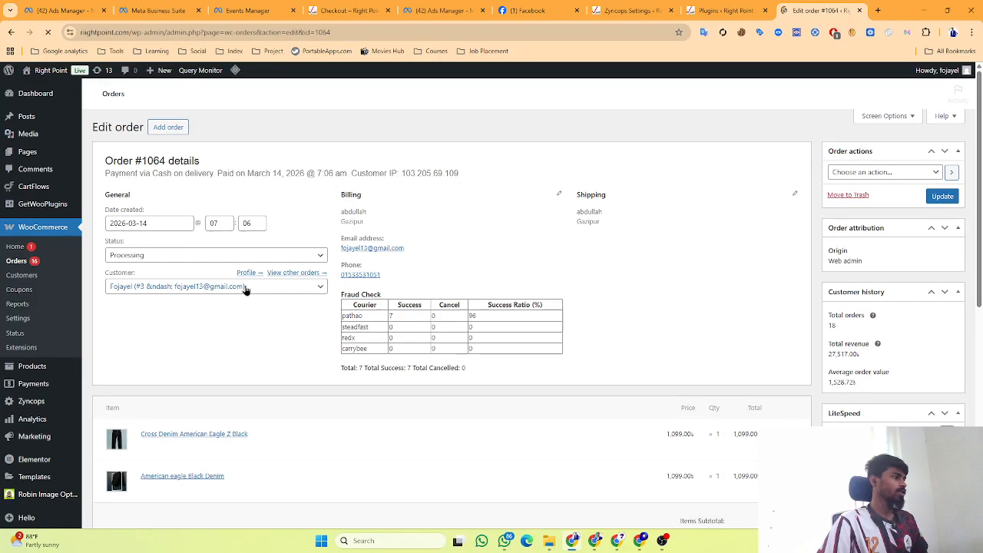
{"action": "left_click", "coordinate": [196, 259]}
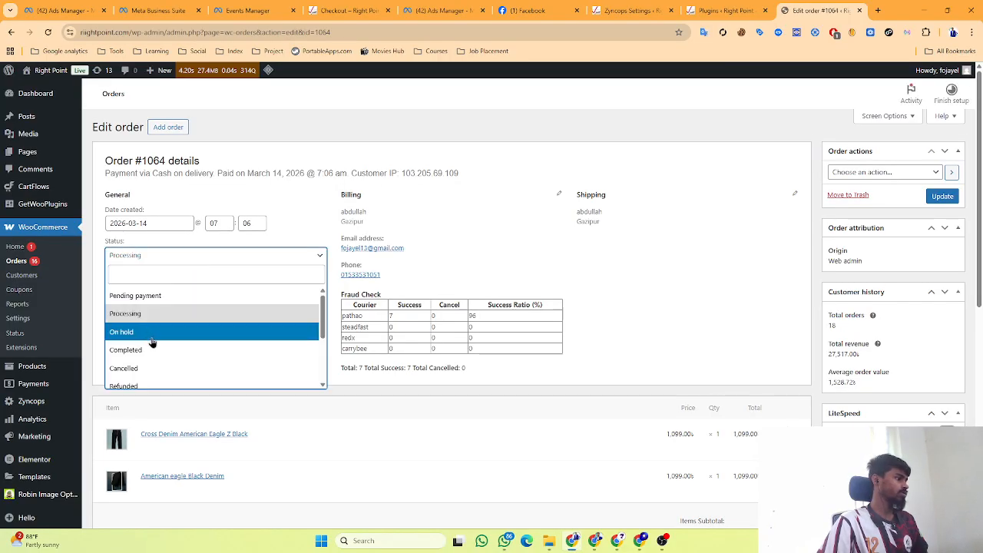
{"action": "scroll", "coordinate": [153, 343], "scroll_direction": "down", "scroll_amount": 3}
{"action": "left_click", "coordinate": [123, 361]}
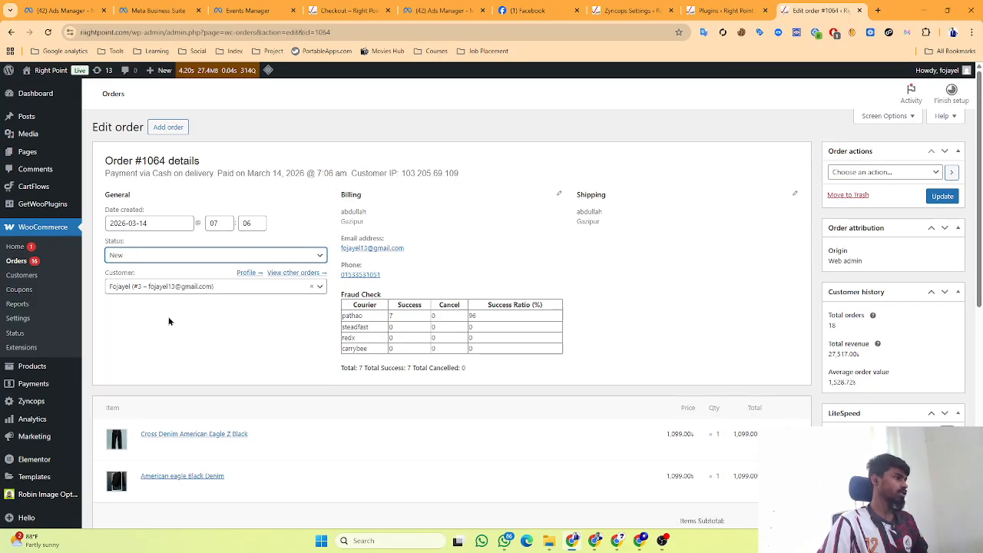
{"action": "left_click", "coordinate": [941, 197]}
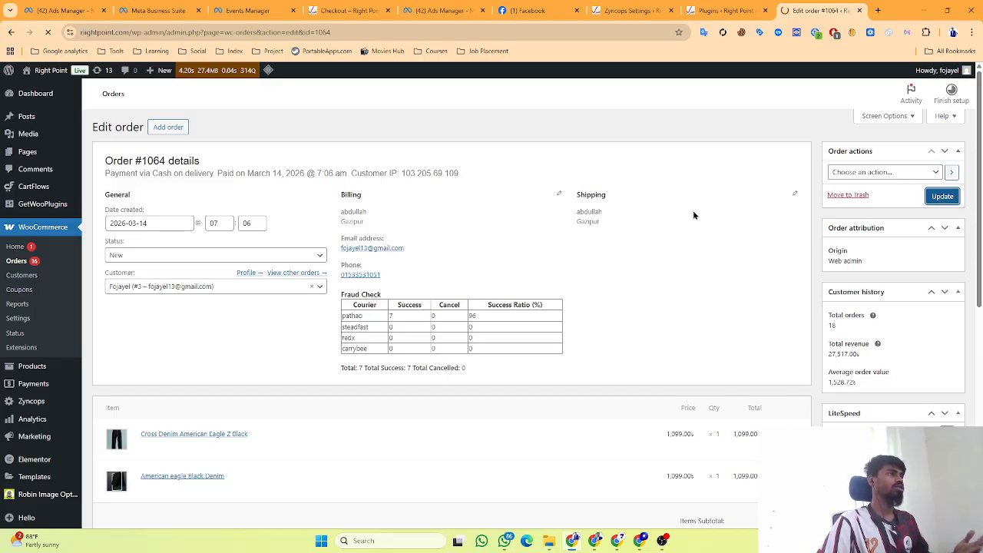
Step: Return to the Zyncops Custom Event Mapping page and review the saved mappings for the new, completed and cancelled order statuses
{"action": "left_click", "coordinate": [625, 10]}
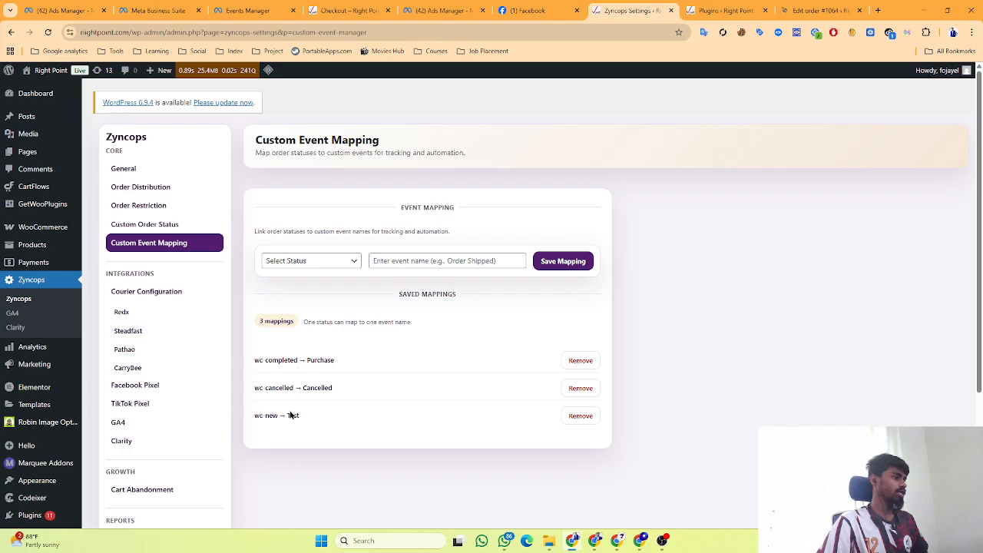
{"action": "left_click_drag", "start_coordinate": [286, 415], "coordinate": [309, 419]}
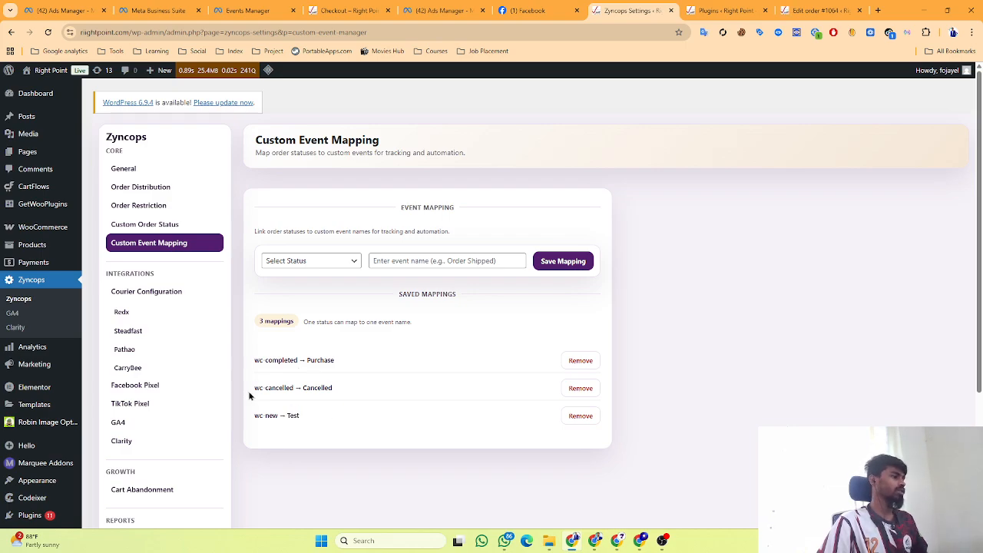
{"action": "left_click_drag", "start_coordinate": [255, 361], "coordinate": [330, 358]}
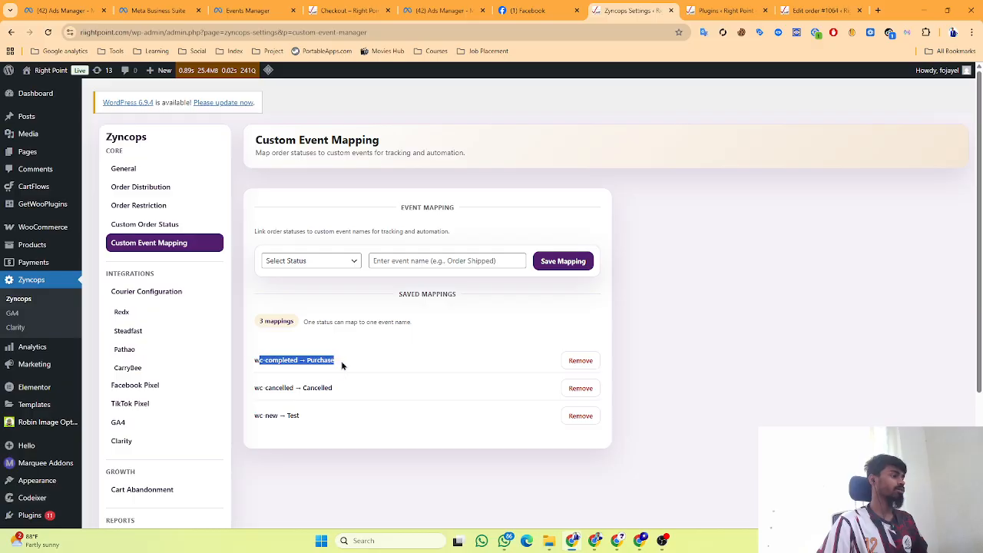
{"action": "left_click", "coordinate": [342, 365]}
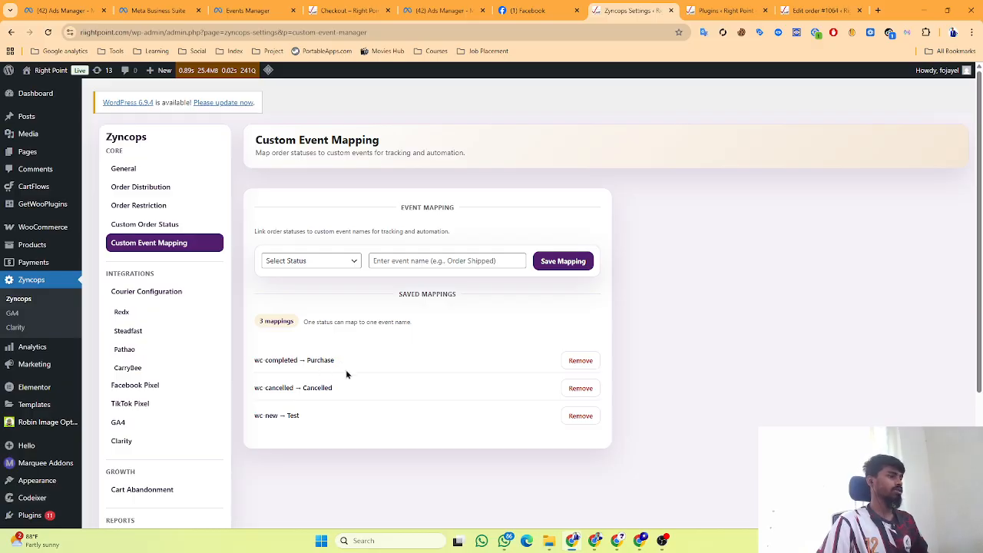
{"action": "left_click_drag", "start_coordinate": [256, 387], "coordinate": [336, 396]}
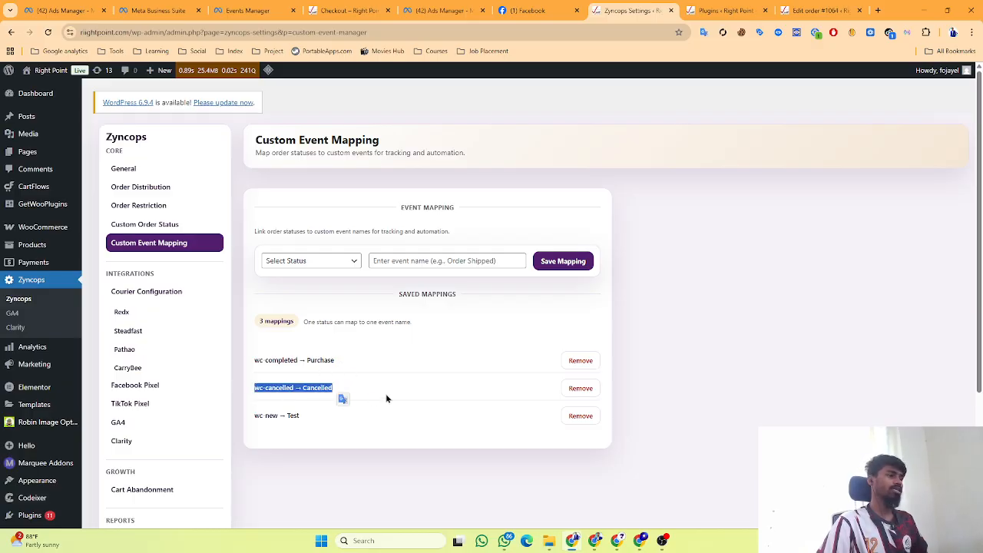
{"action": "left_click", "coordinate": [415, 394]}
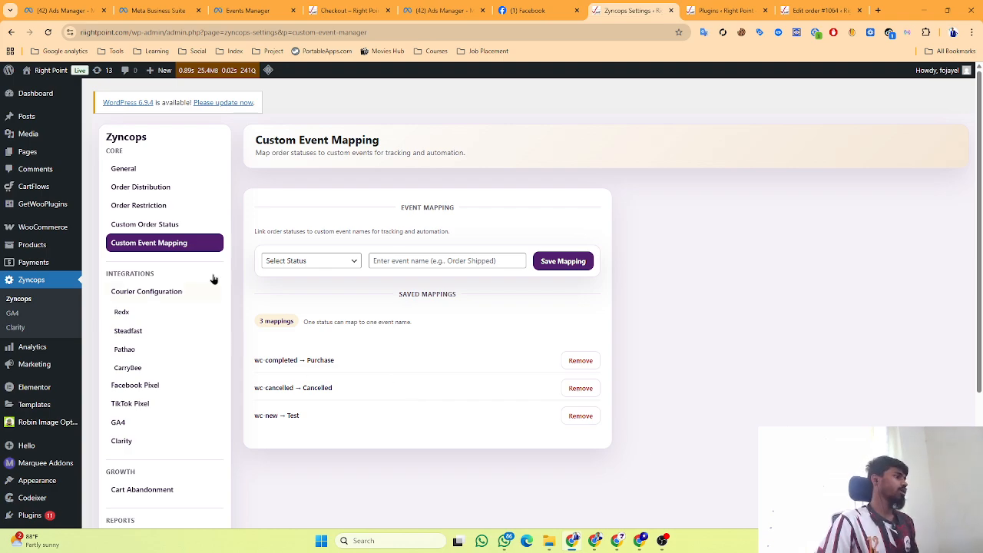
{"action": "scroll", "coordinate": [199, 257], "scroll_direction": "down", "scroll_amount": 2}
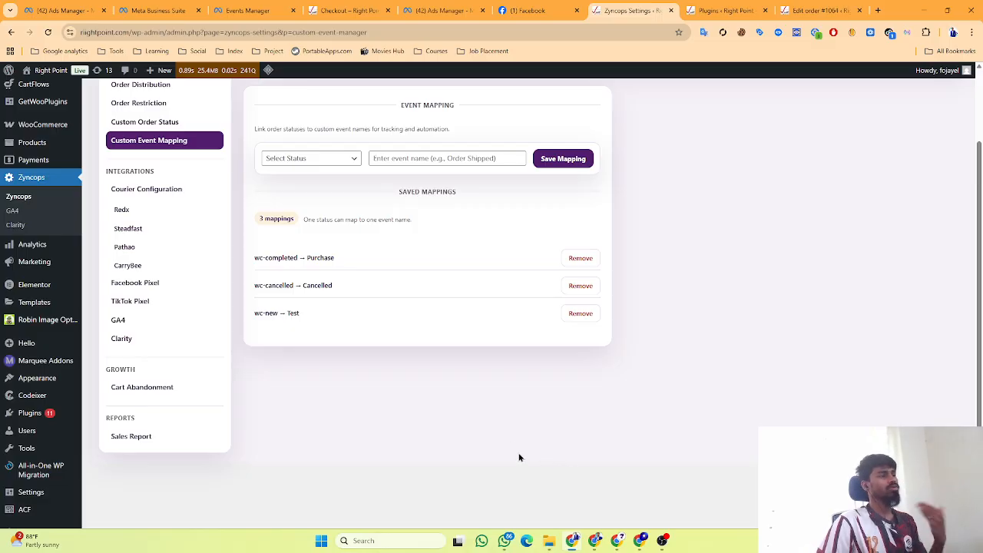
{"action": "scroll", "coordinate": [519, 458], "scroll_direction": "up", "scroll_amount": 3}
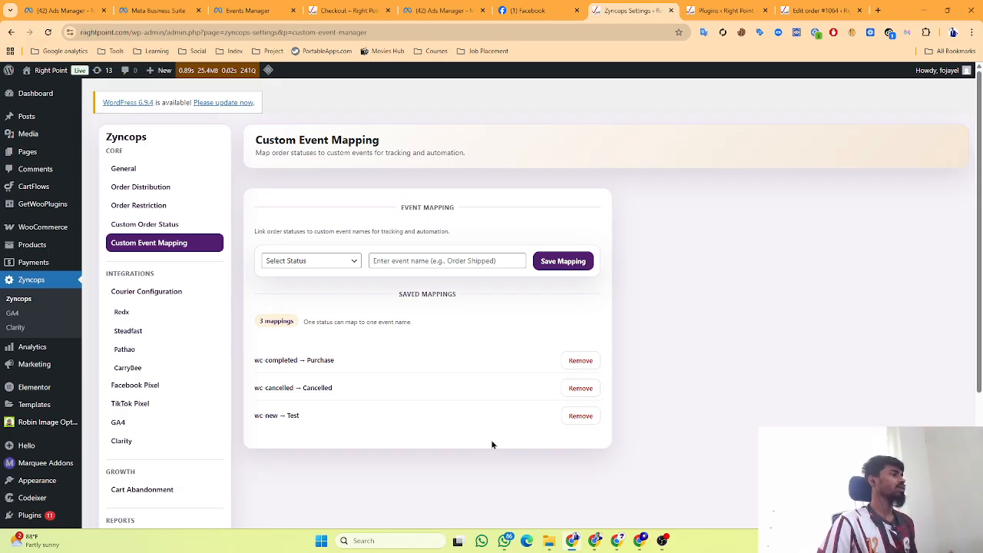
{"action": "scroll", "coordinate": [485, 440], "scroll_direction": "down", "scroll_amount": 3}
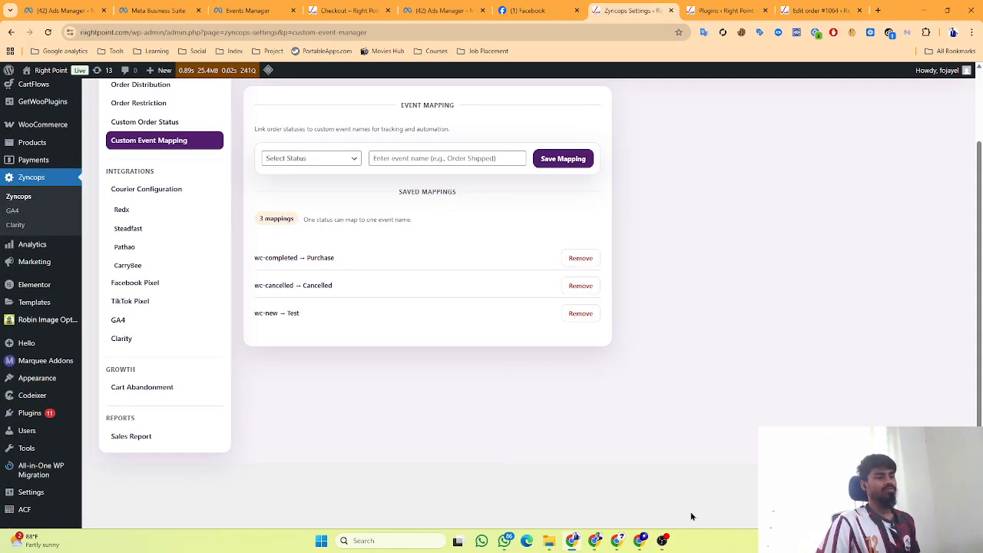